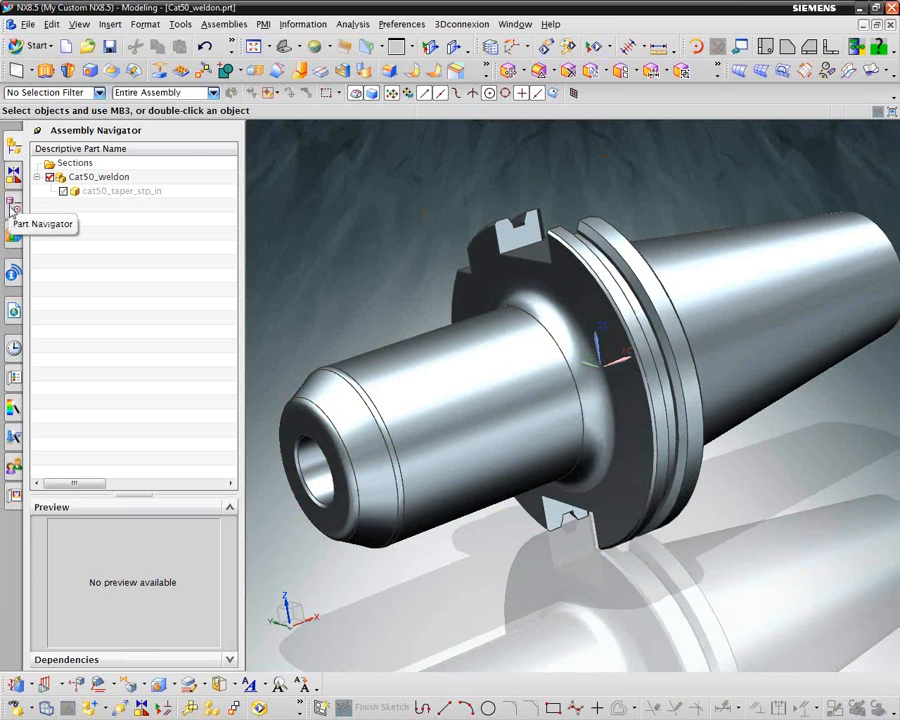
Examine the Extrude and Counterbored Hole features in the part's model history
left_click(12, 207)
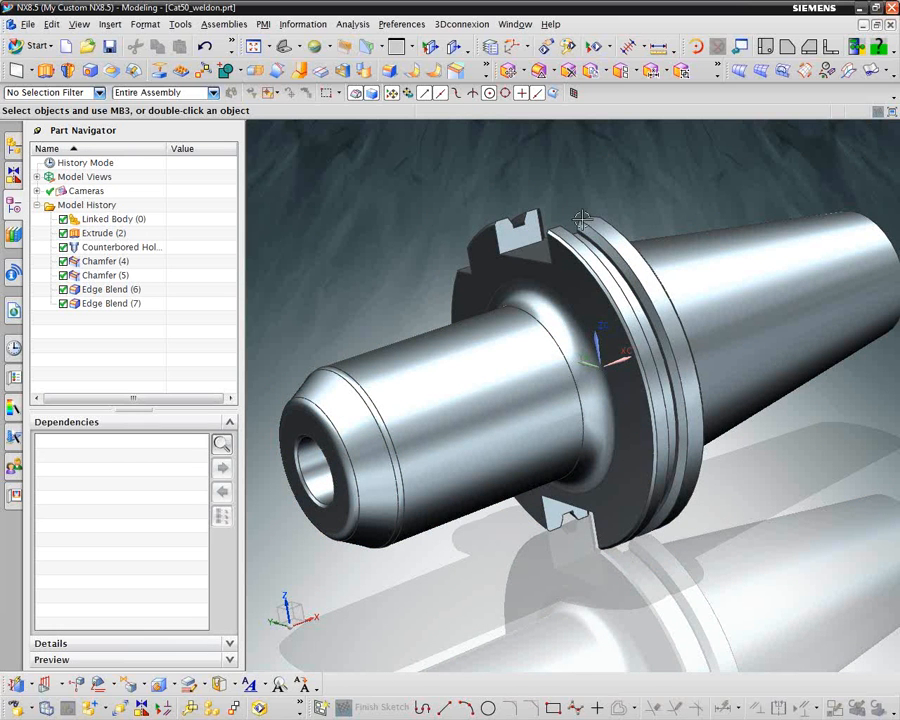
left_click(101, 233)
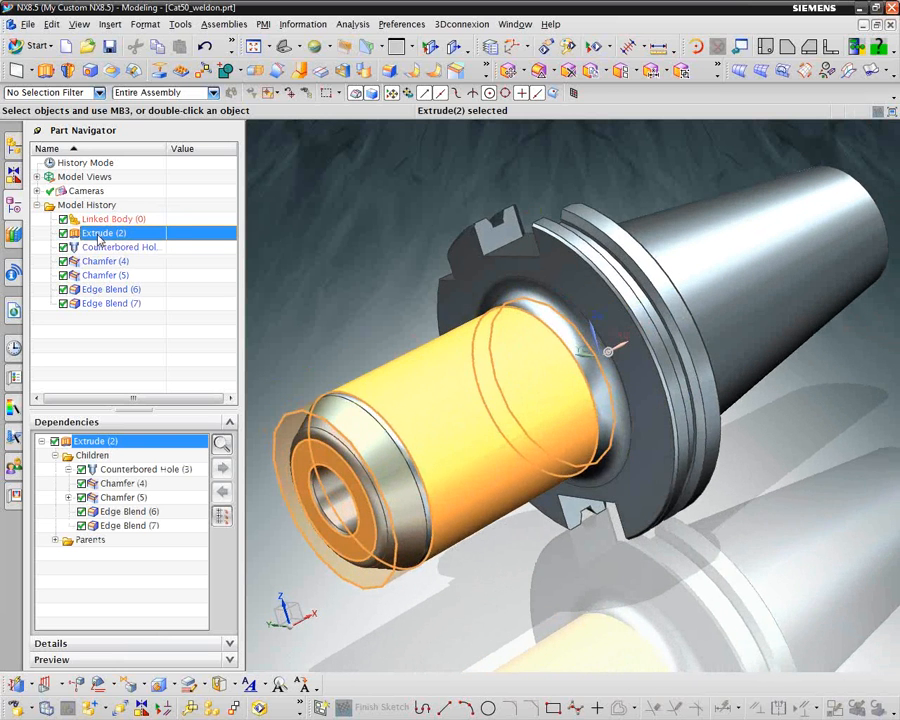
left_click(100, 247)
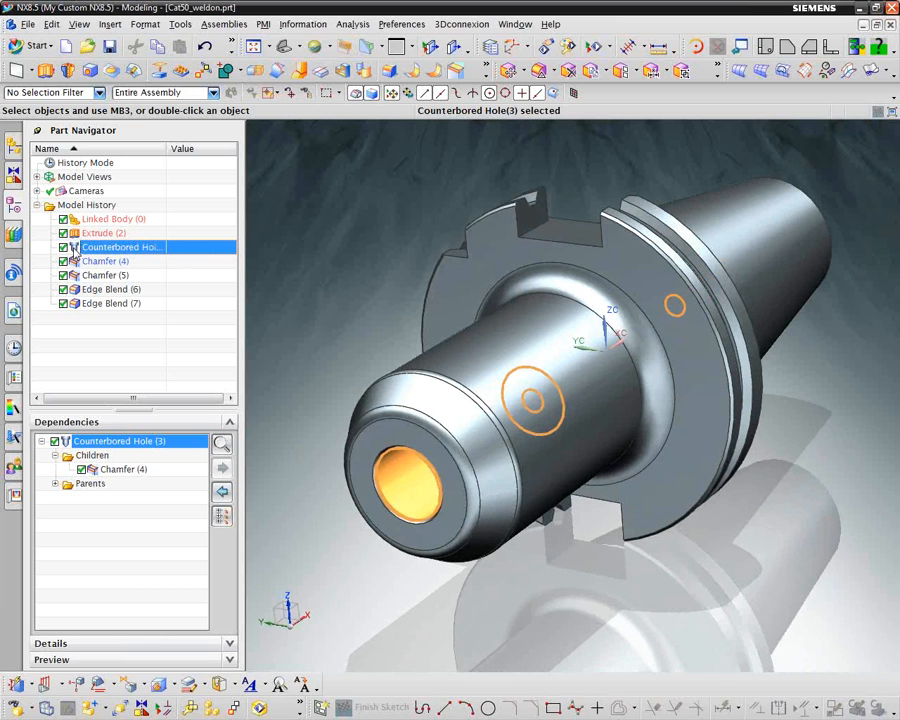
Open the counterbored hole for editing with rollback and examine the formula that drives its counterbore depth
right_click(90, 248)
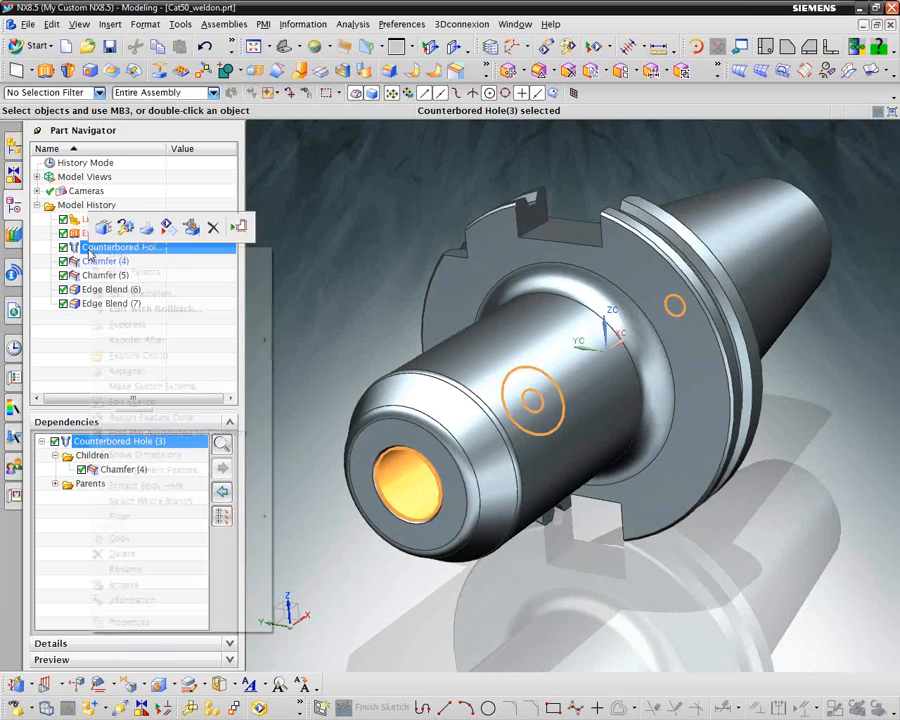
left_click(126, 312)
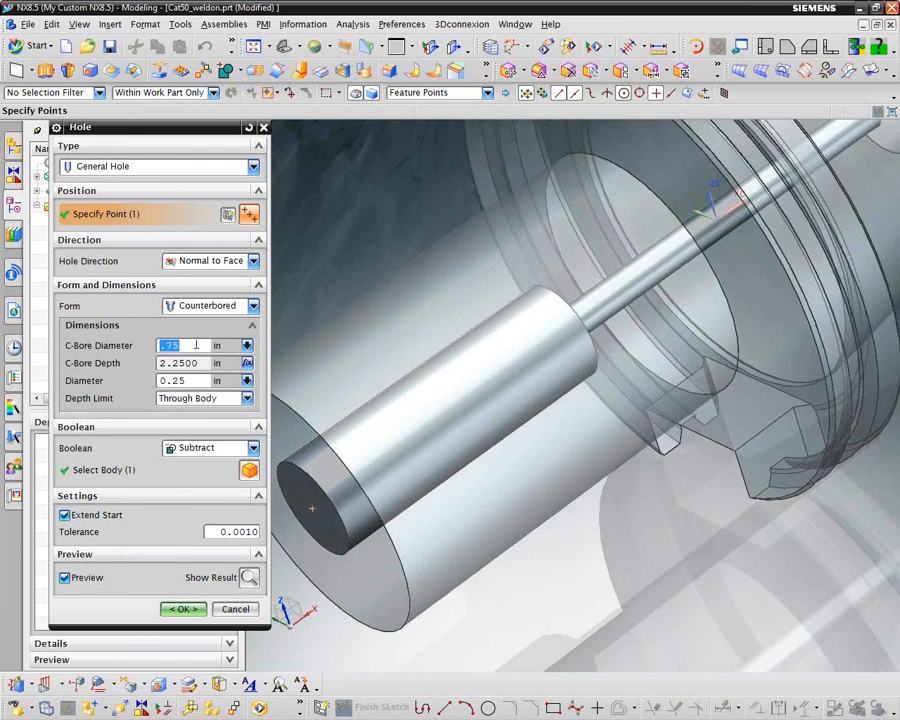
left_click(248, 364)
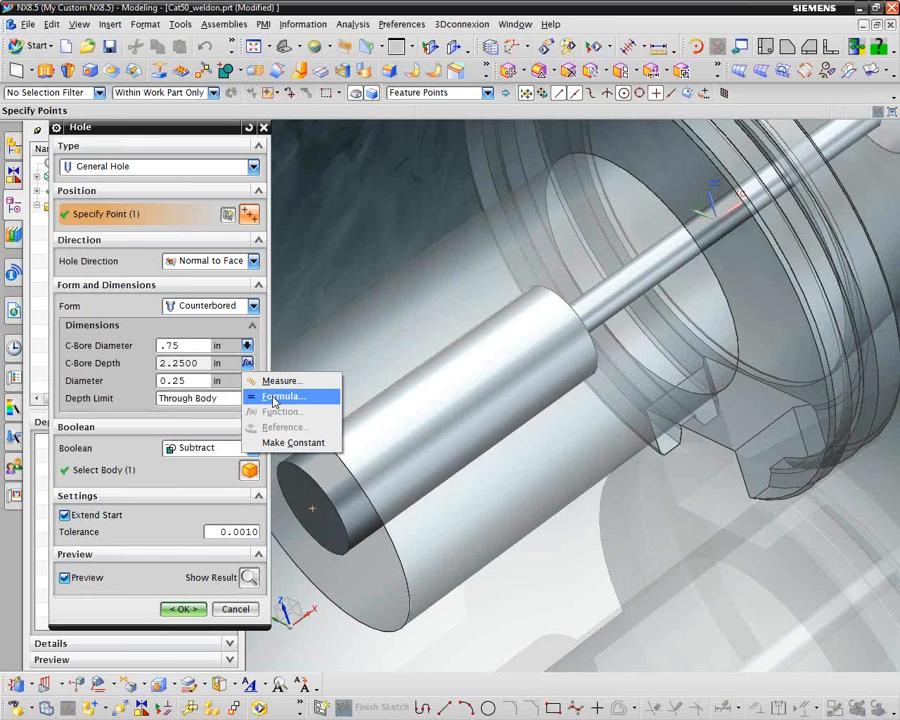
left_click(276, 399)
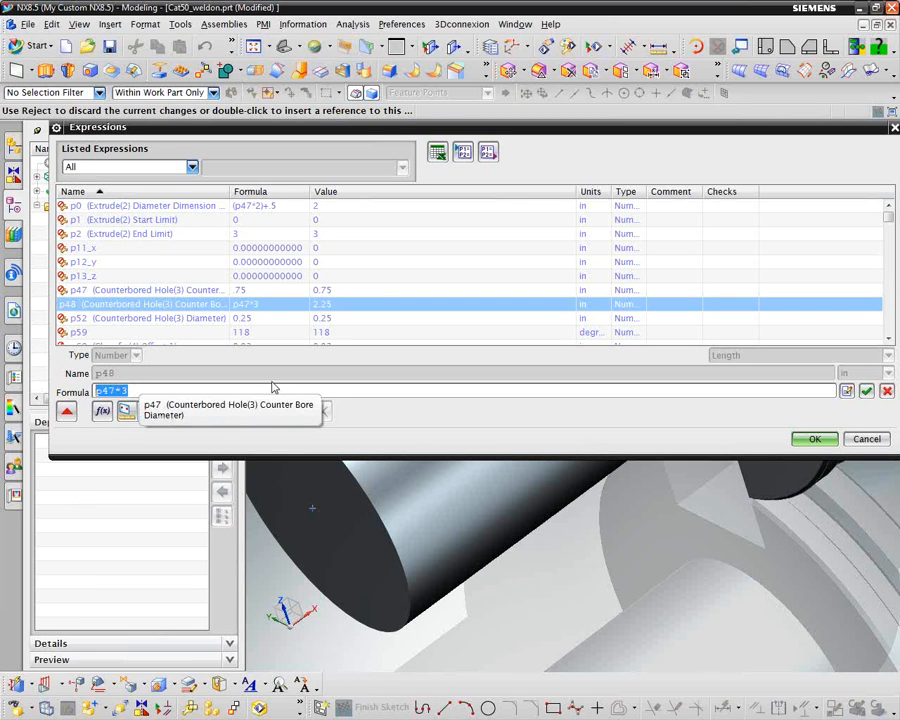
left_click(815, 441)
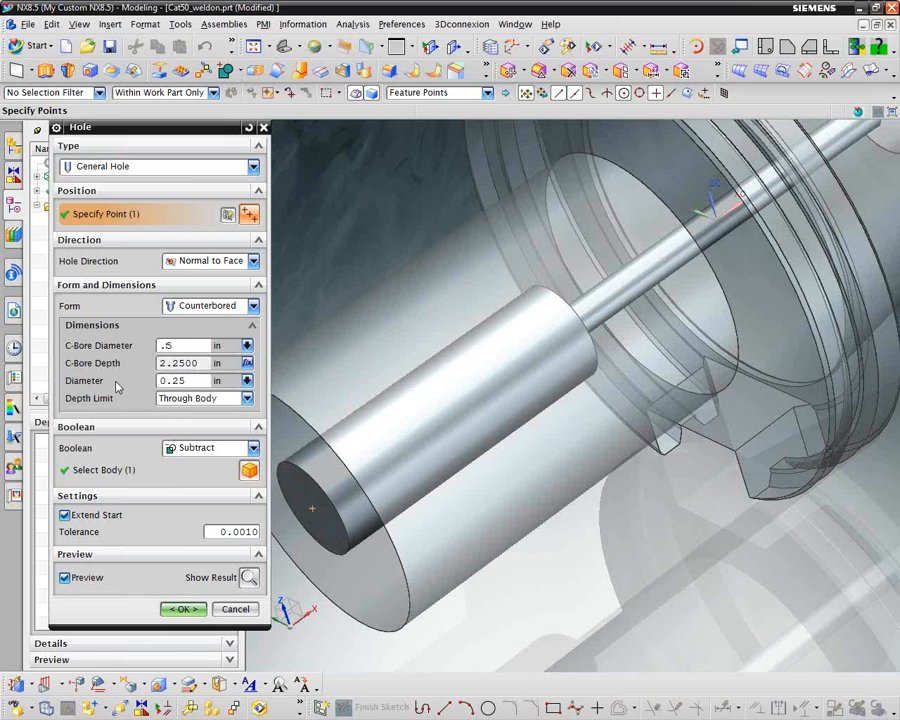
Try a counterbore diameter of .5 in to check the linked depth, and return the diameter to .75 in
key("Return")
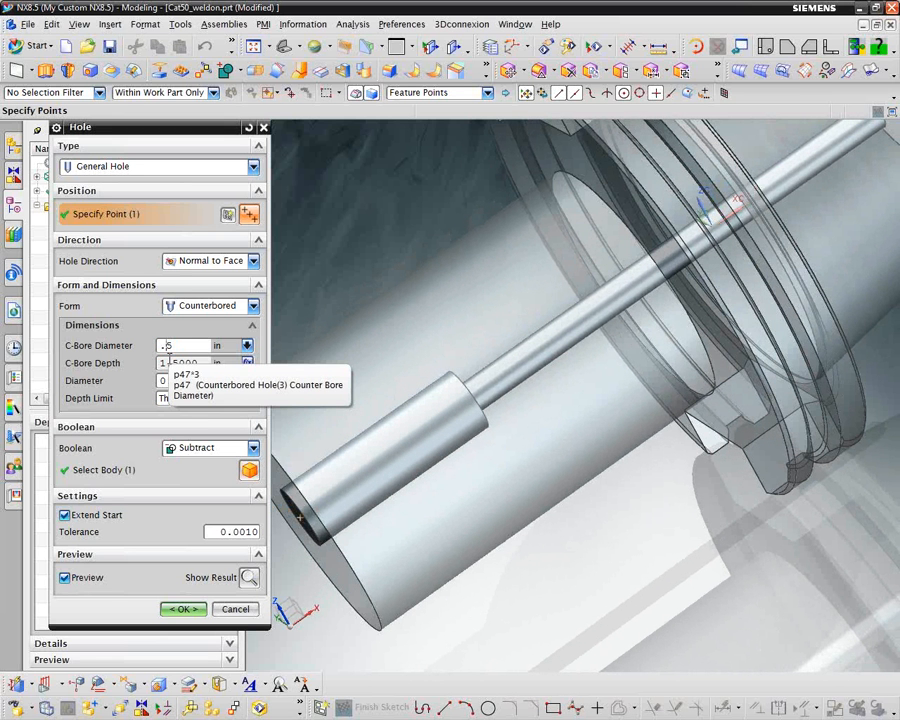
type("7")
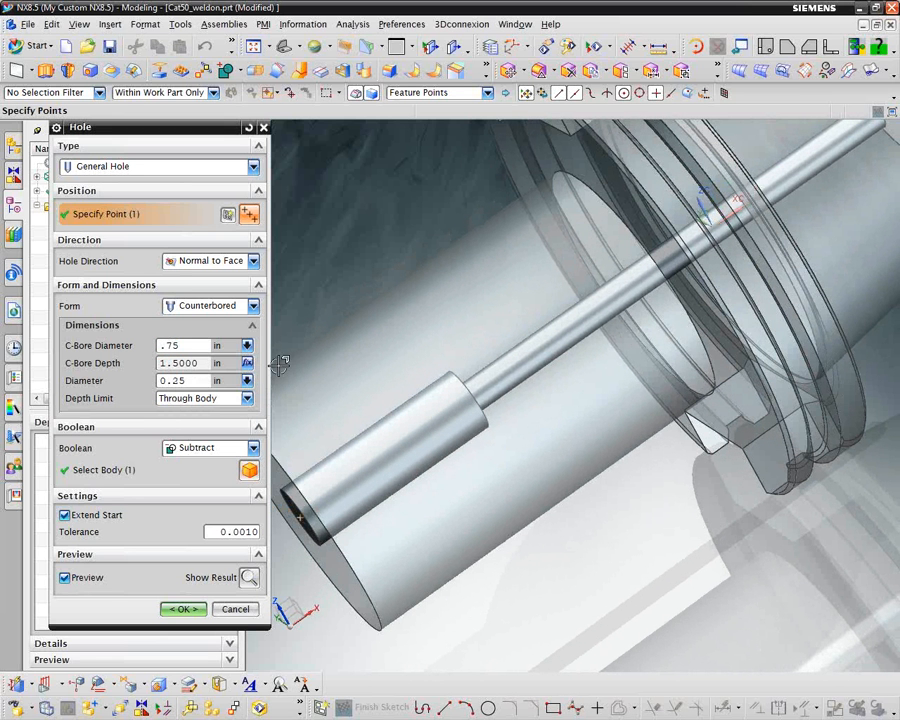
key("Return")
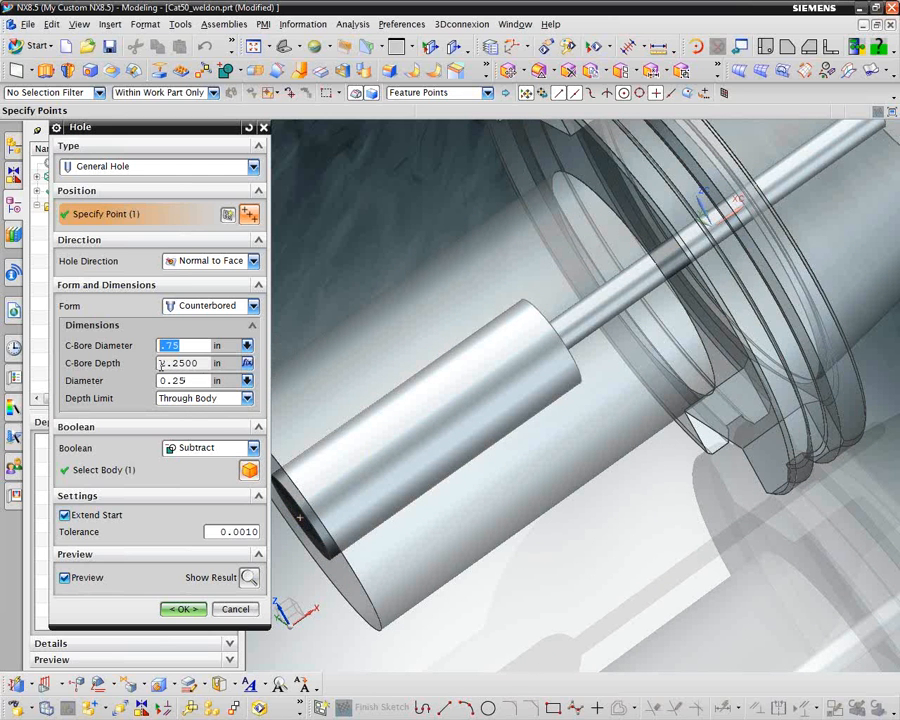
Set the hole's counterbore diameter to .5 in and accept the hole edit
mouse_move(167, 365)
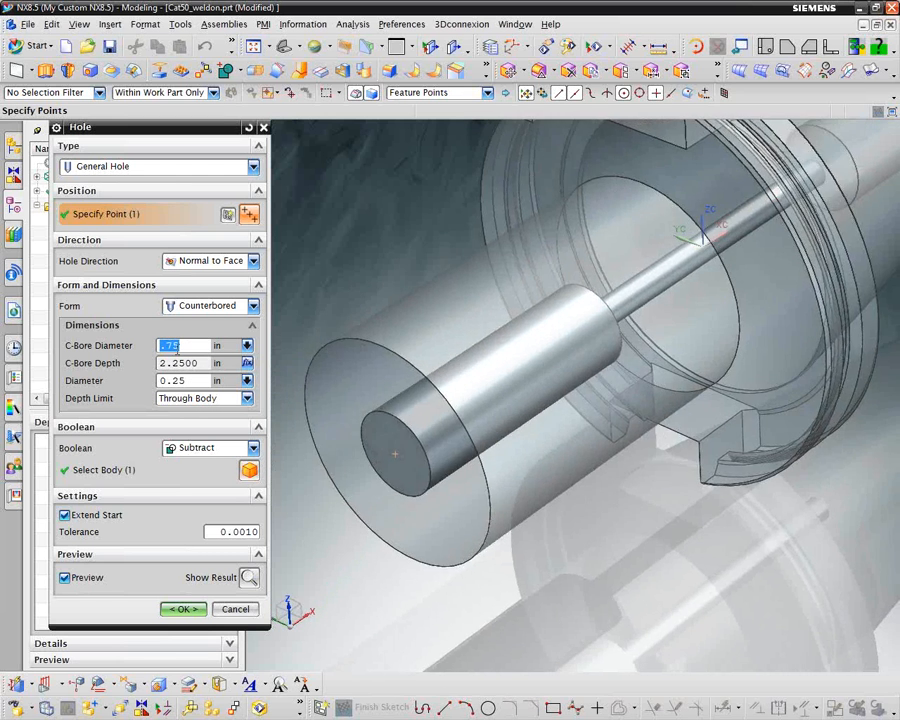
left_click(175, 346)
key("Return")
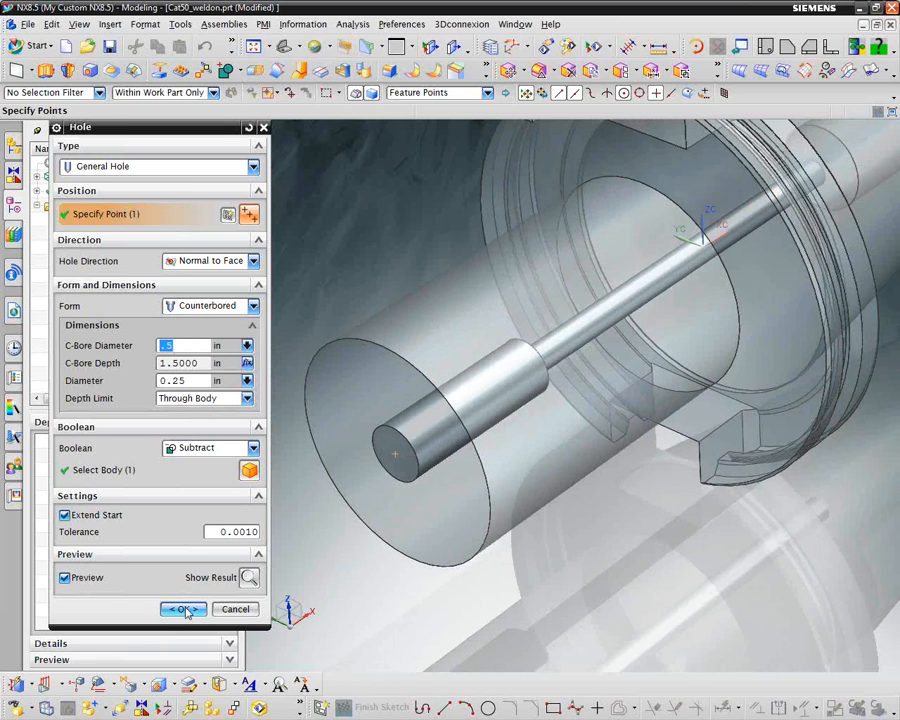
left_click(183, 609)
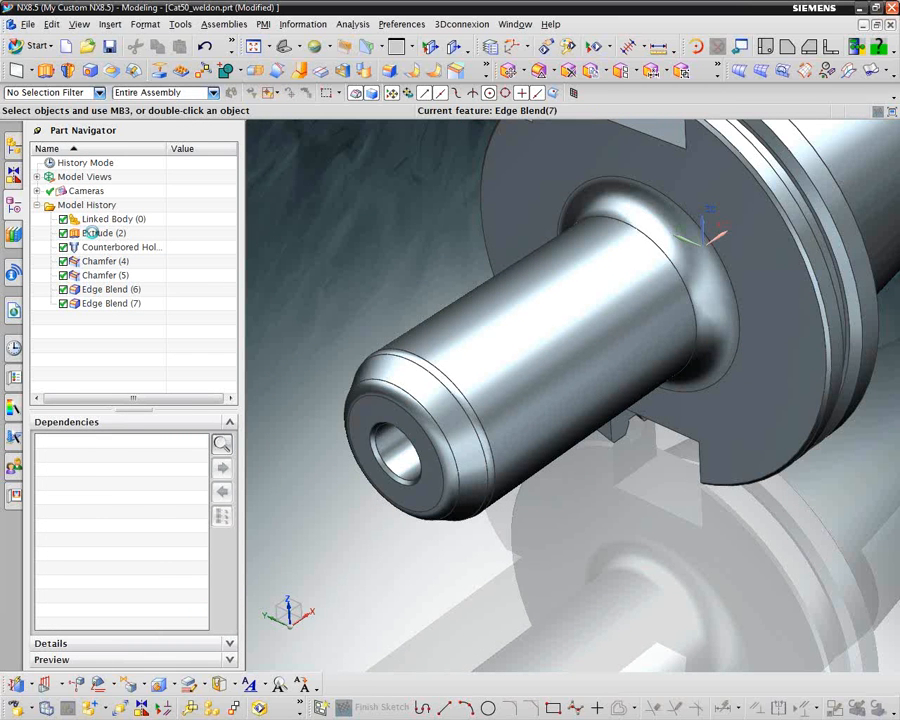
Examine the formula behind the diameter dimension in the Extrude feature's sketch, and finish the sketch
left_click(95, 233)
right_click(95, 233)
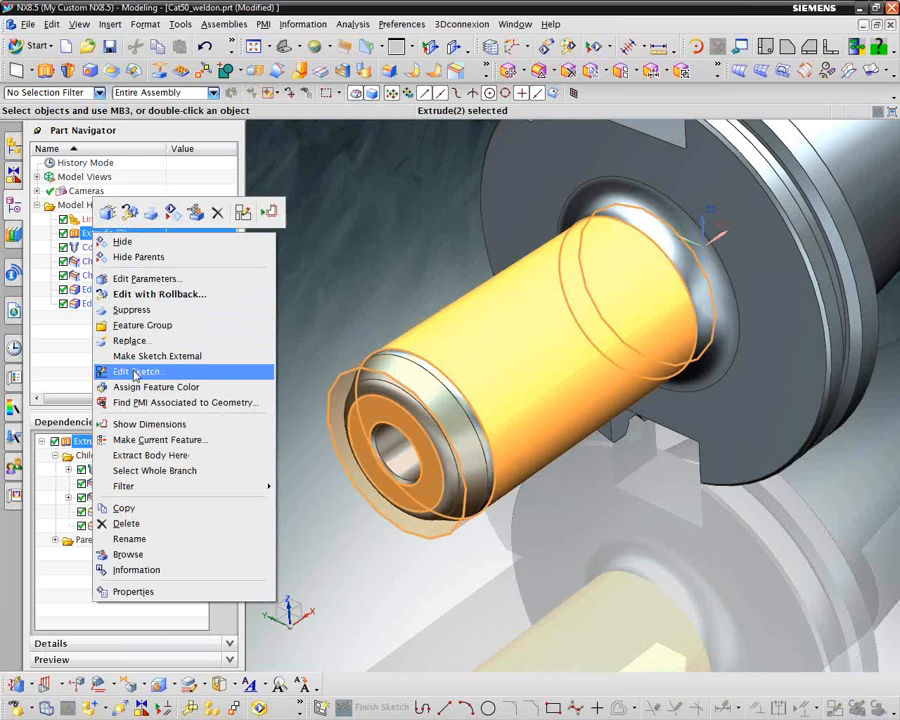
left_click(135, 372)
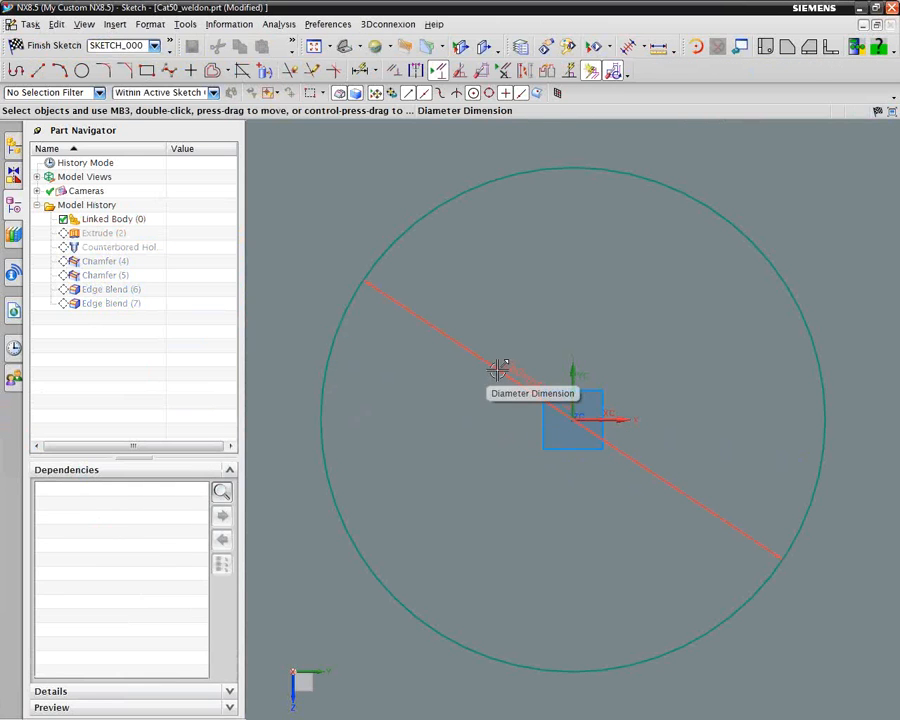
left_click(497, 369)
right_click(497, 369)
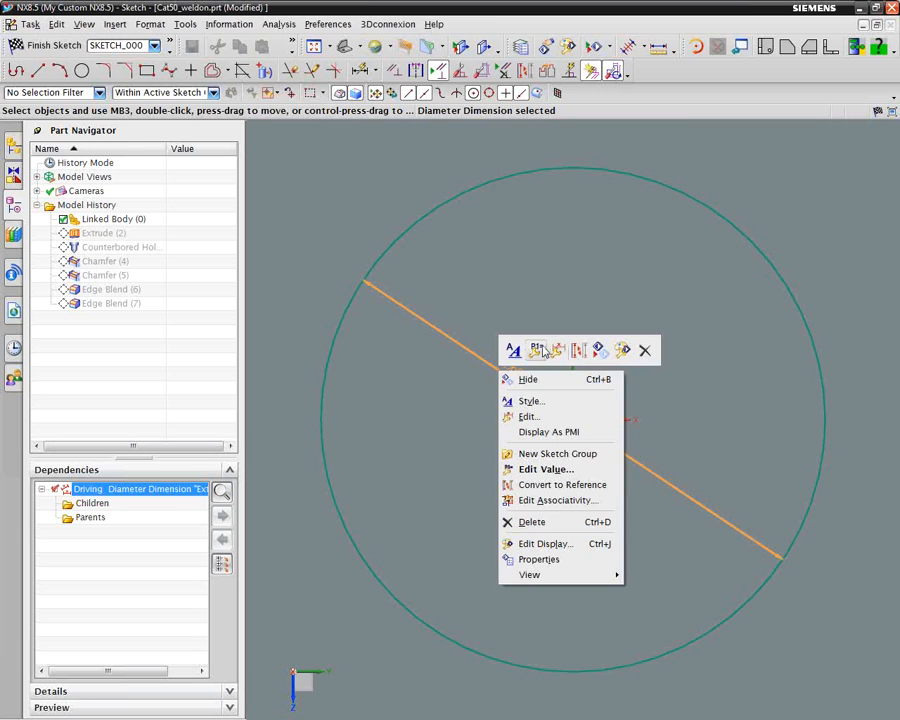
left_click(534, 348)
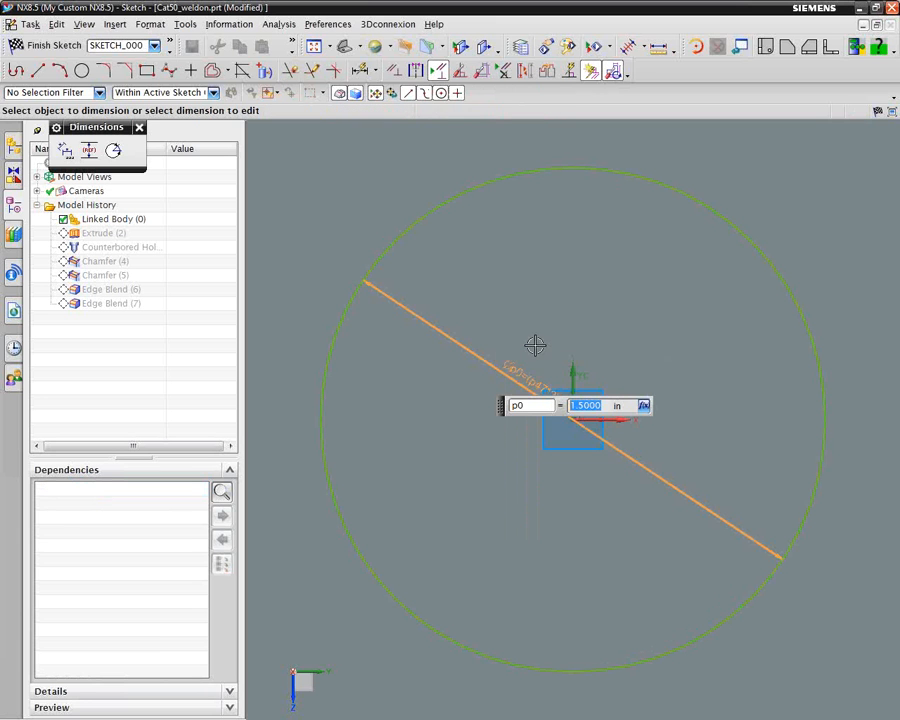
left_click(644, 405)
left_click(673, 441)
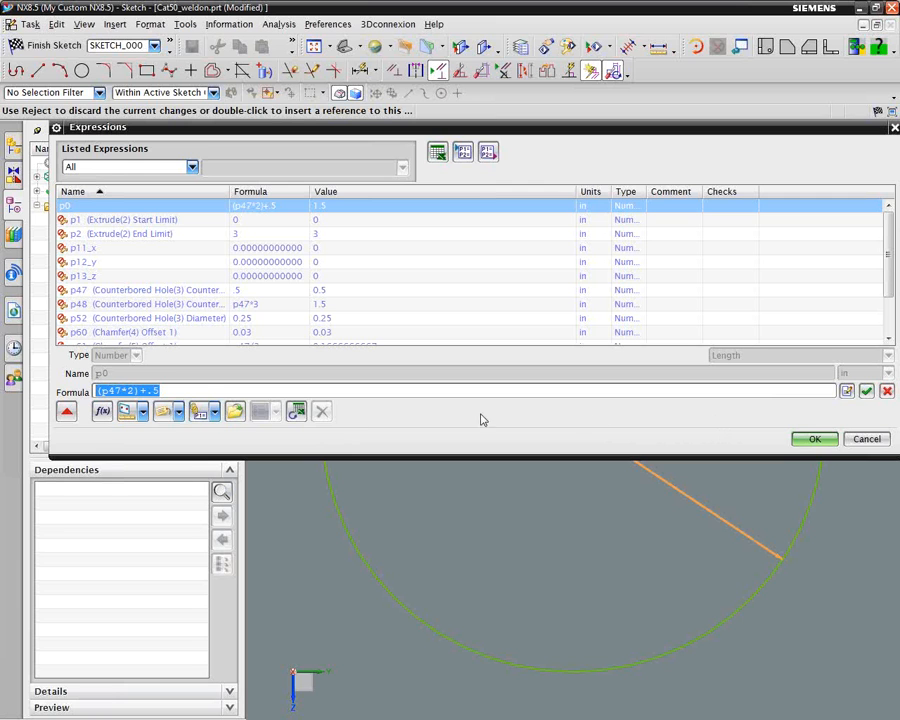
left_click(818, 438)
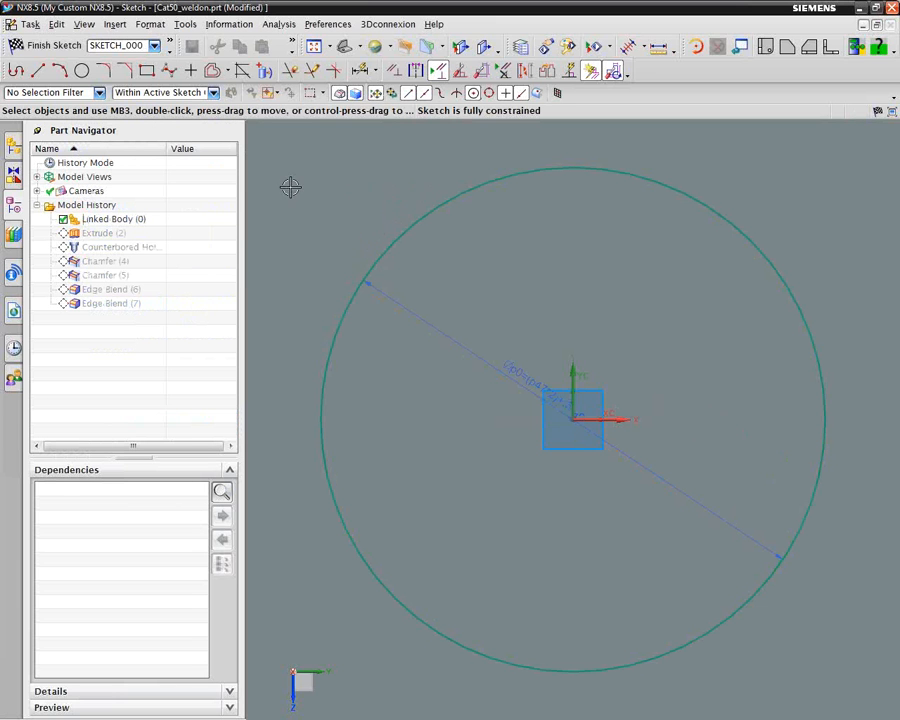
left_click(40, 45)
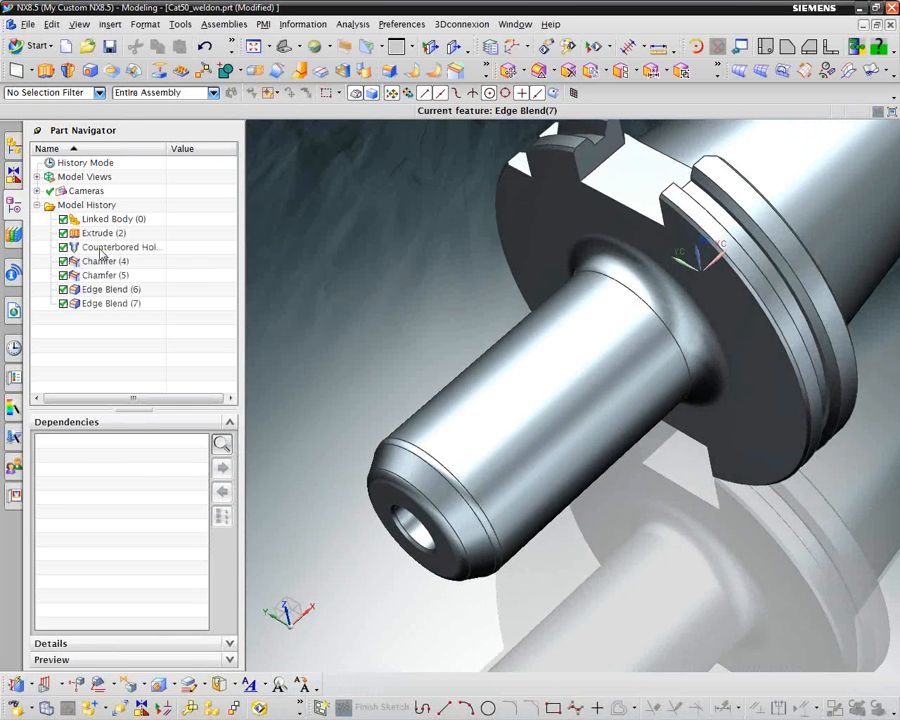
Edit the counterbored hole with rollback, setting its counterbore diameter to .75 in
left_click(112, 247)
right_click(104, 249)
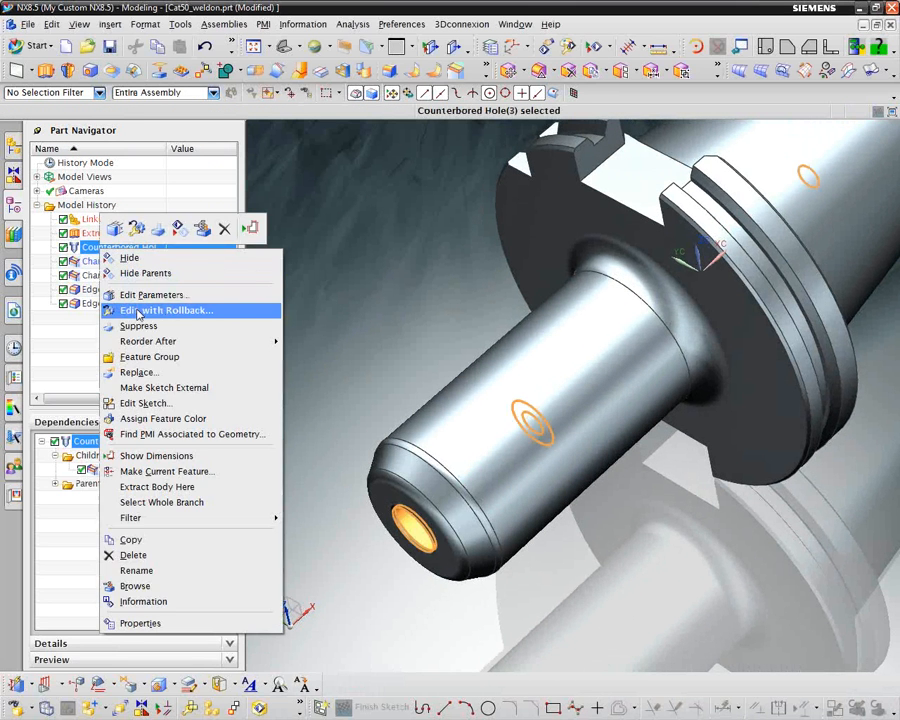
left_click(138, 311)
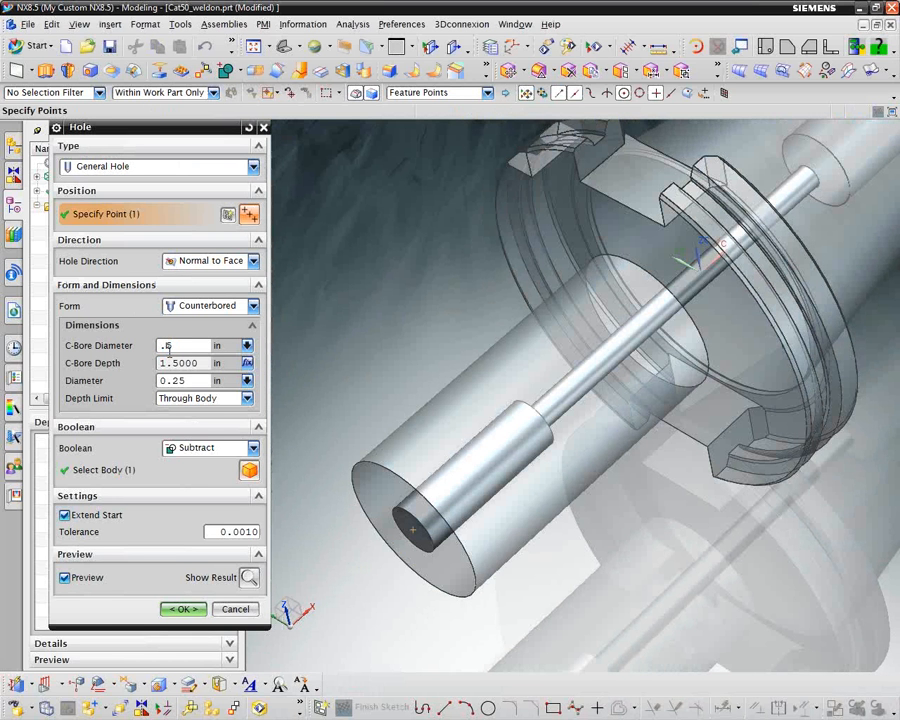
type("75")
key("Return")
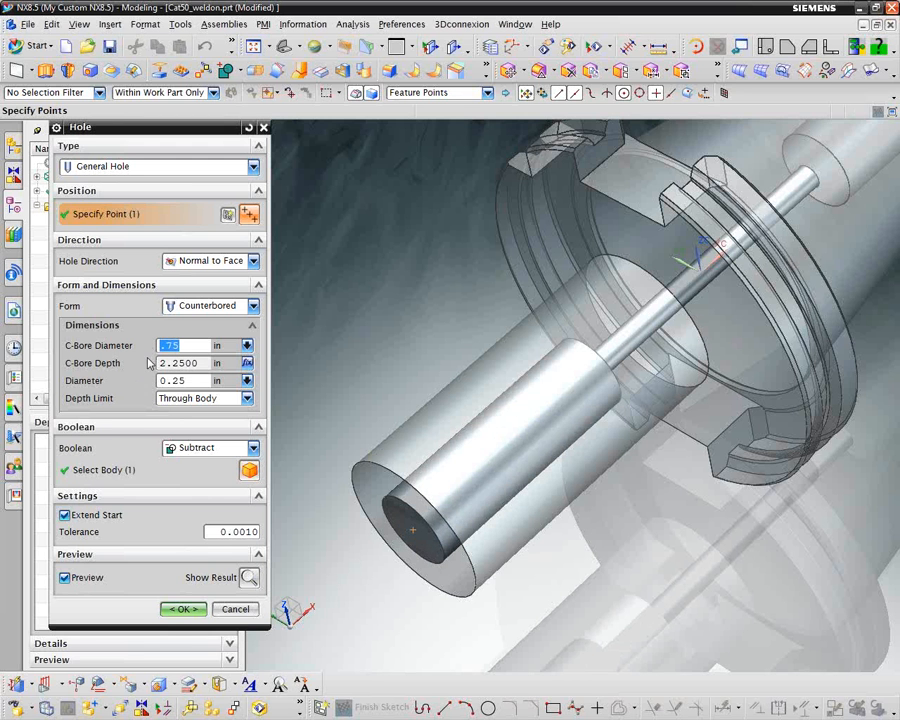
left_click(183, 610)
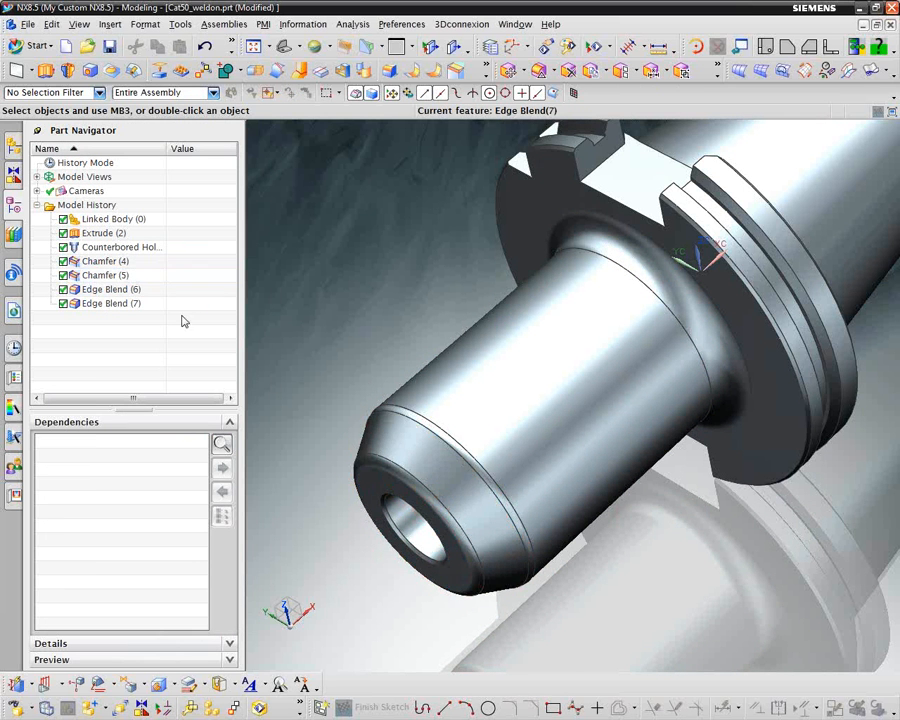
Edit Chamfer (5) with rollback, examine the formula driving its distance, and accept the chamfer as it is
left_click(95, 276)
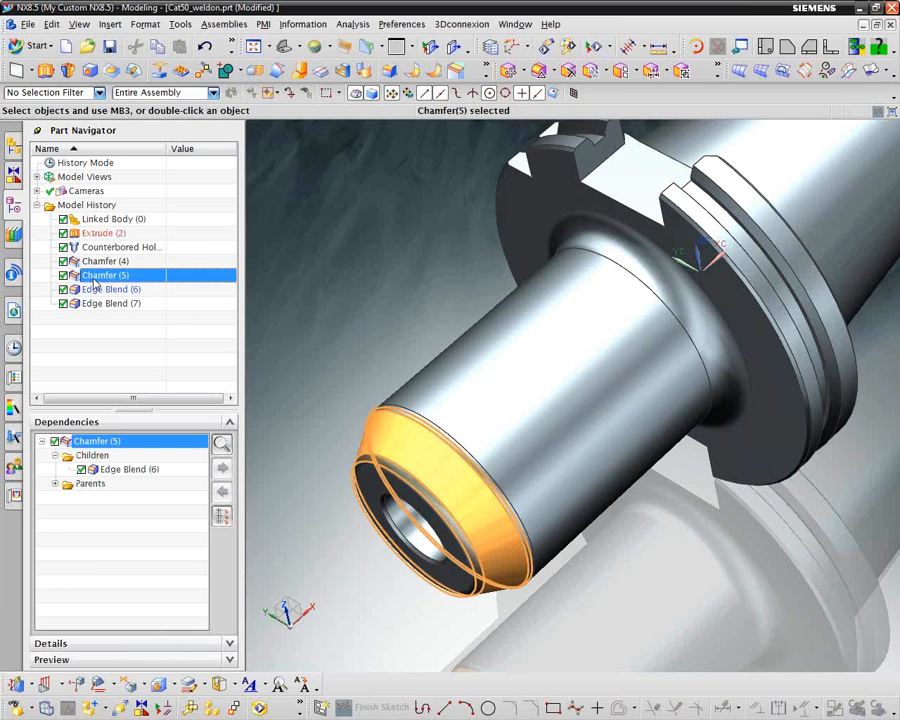
right_click(95, 281)
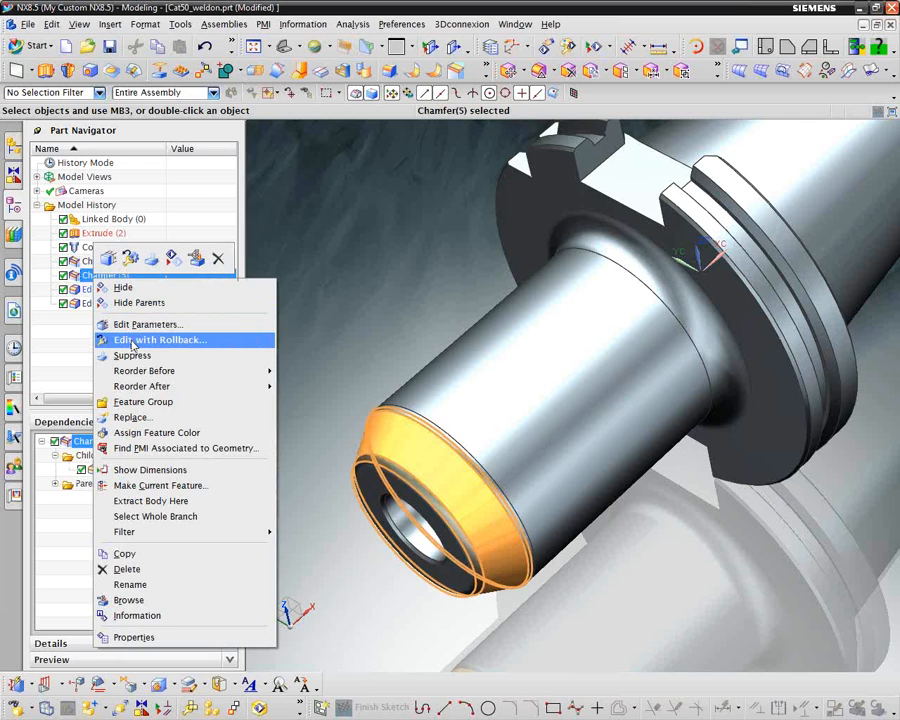
left_click(120, 340)
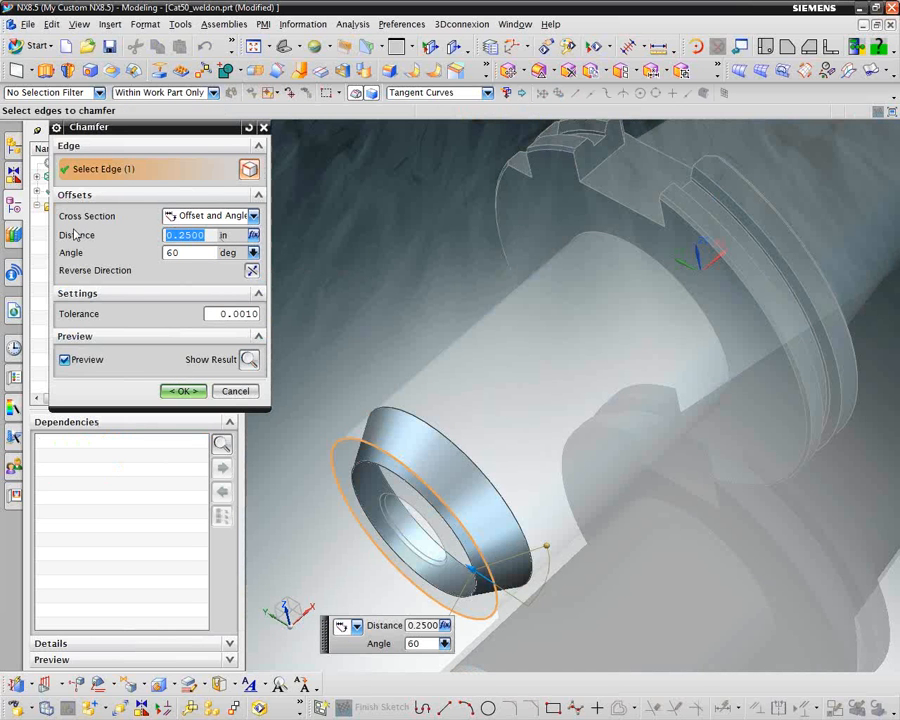
left_click(253, 235)
left_click(298, 267)
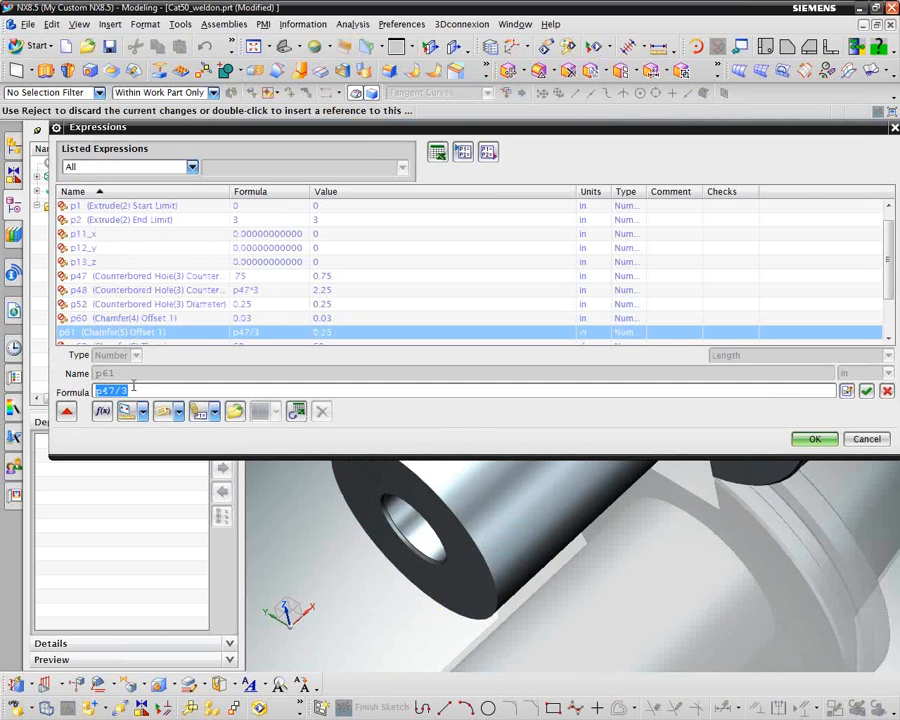
left_click(822, 440)
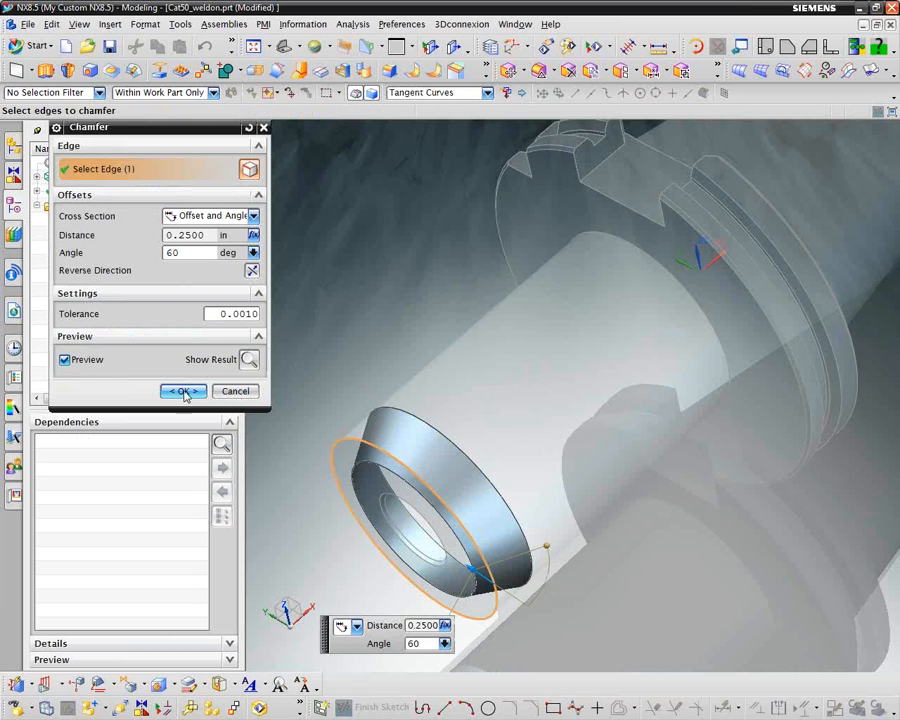
left_click(182, 391)
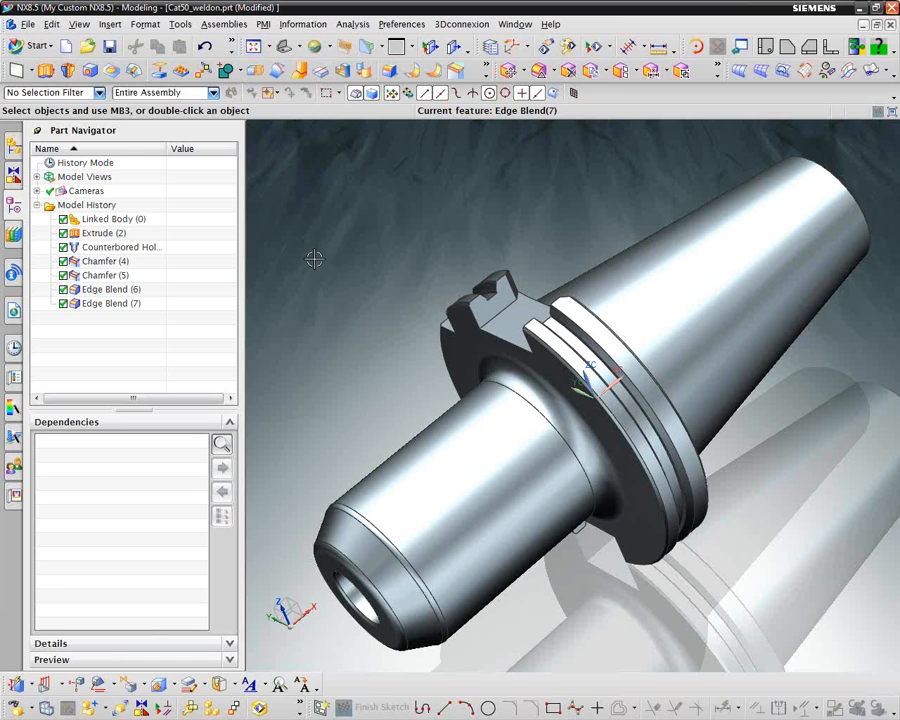
Save the Cat50_weldon part and close all parts without saving Hsk100_weldon.prt
left_click(110, 47)
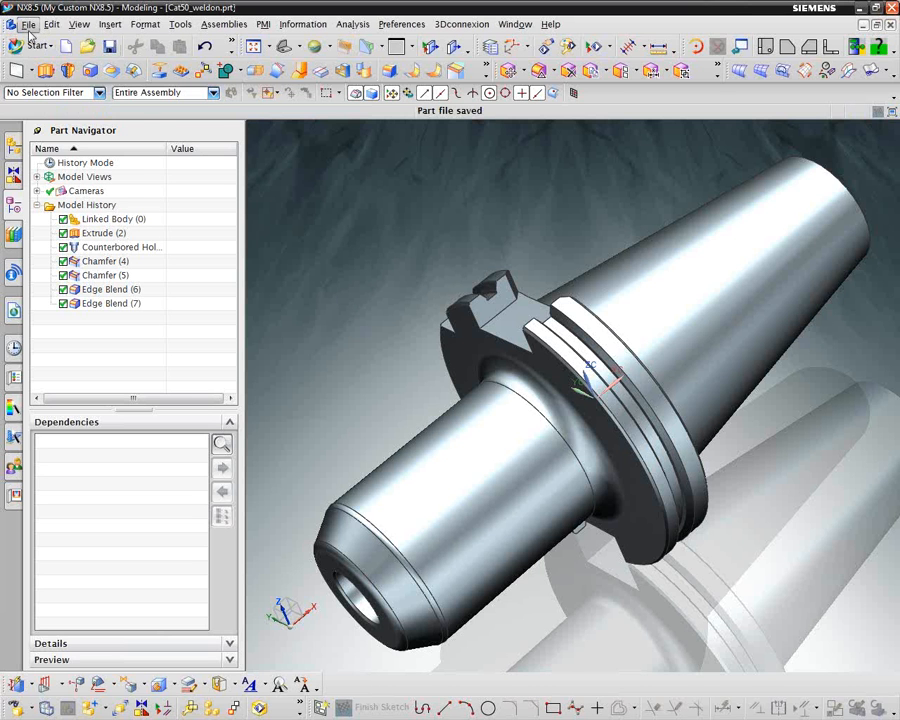
left_click(28, 24)
mouse_move(69, 75)
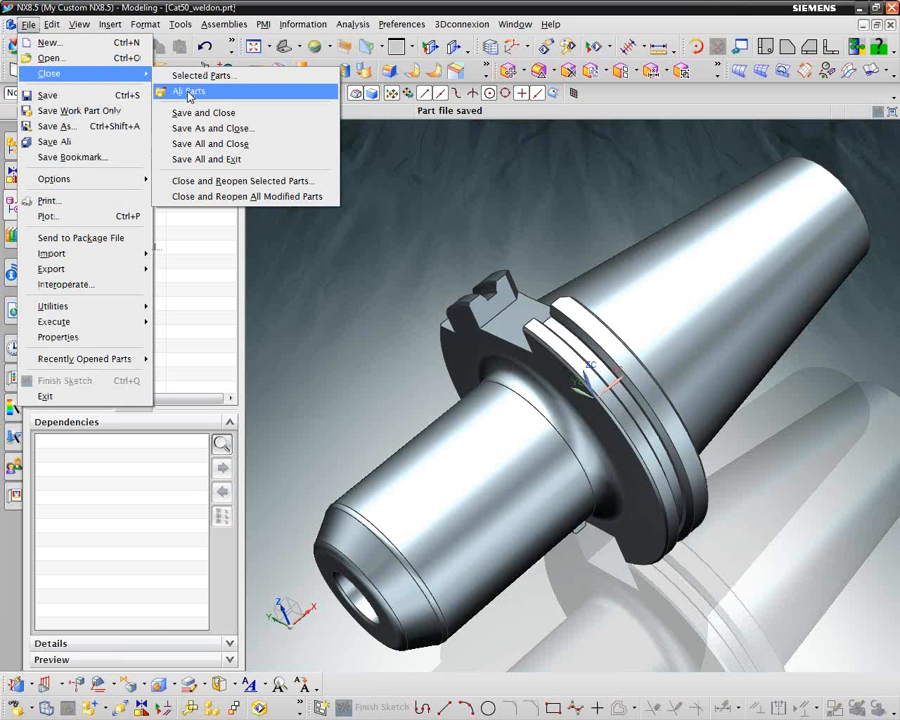
left_click(190, 91)
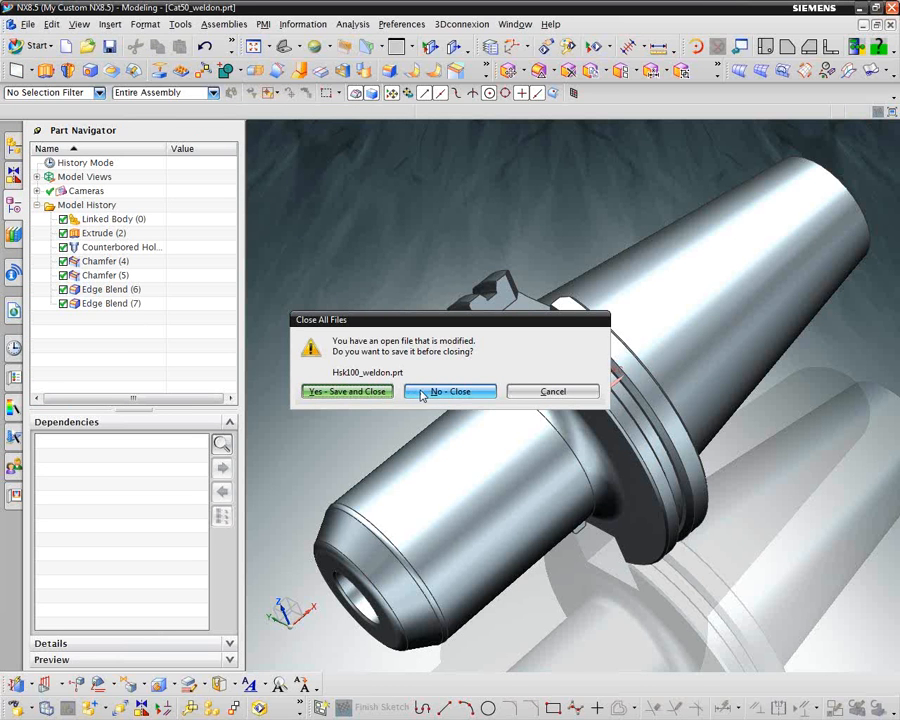
left_click(422, 394)
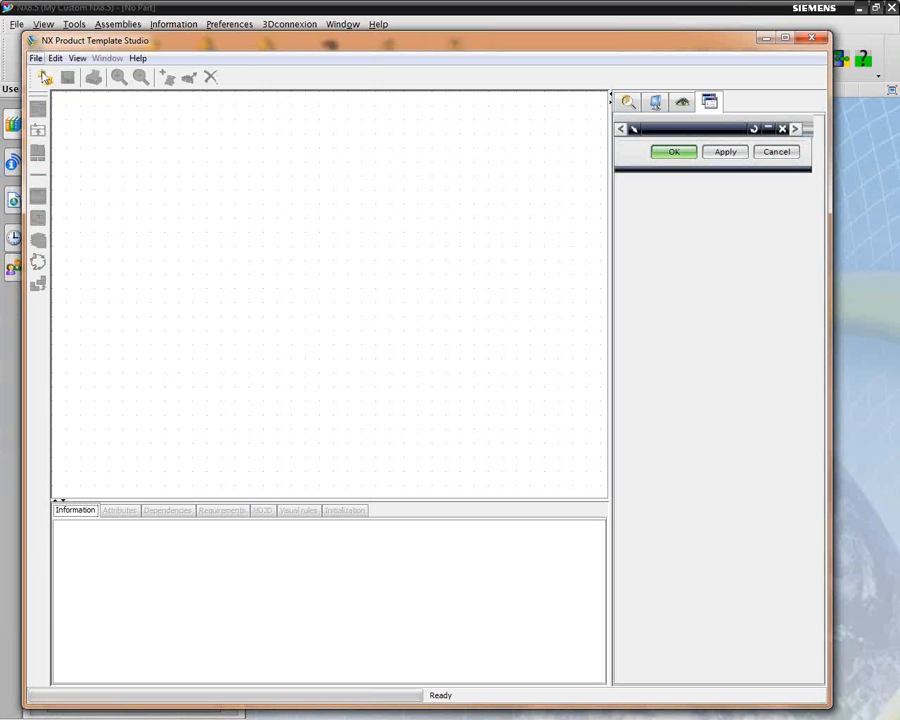
Open Cat50_weldon.prt from the Cat50 folder as the template
left_click(44, 79)
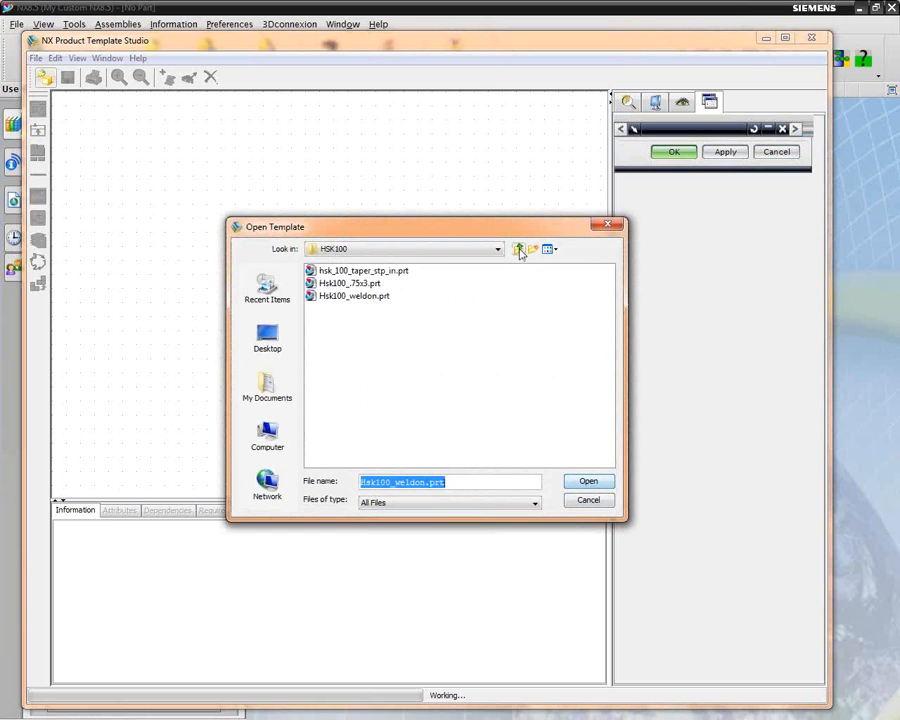
left_click(519, 249)
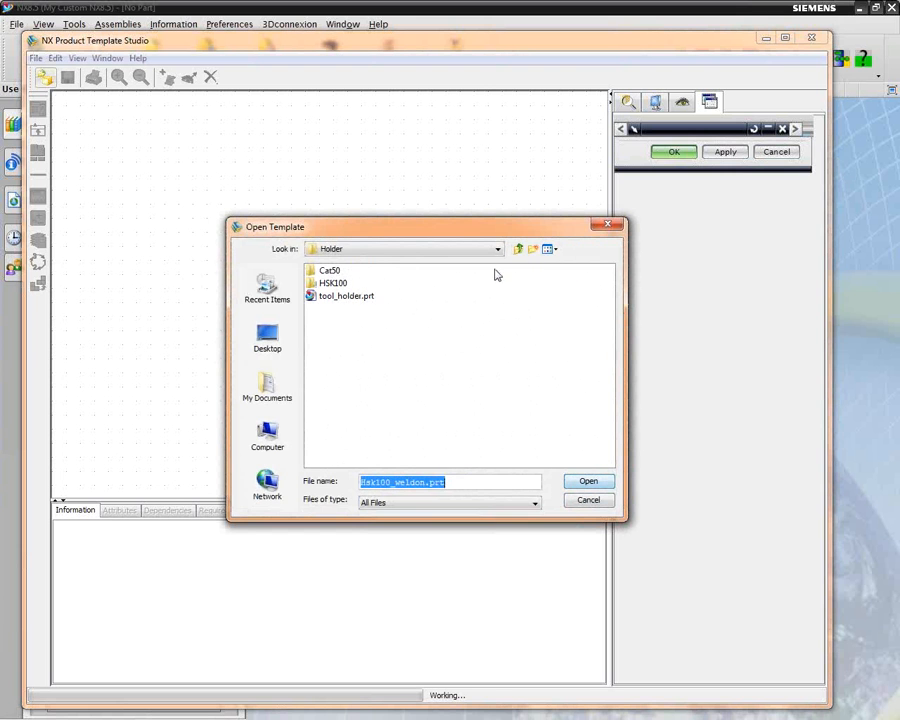
left_click(316, 274)
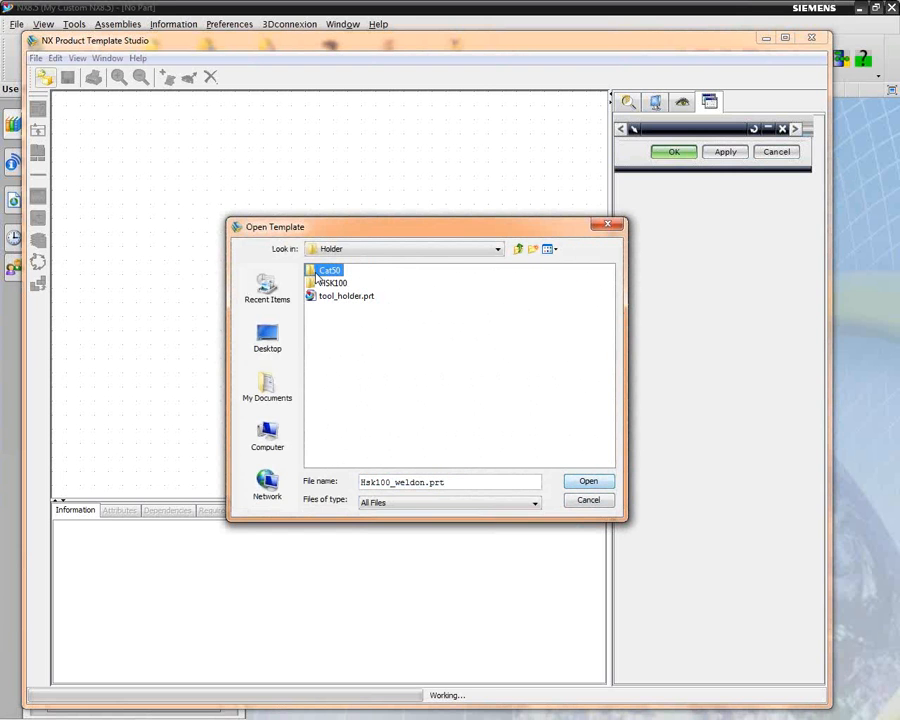
double_click(318, 272)
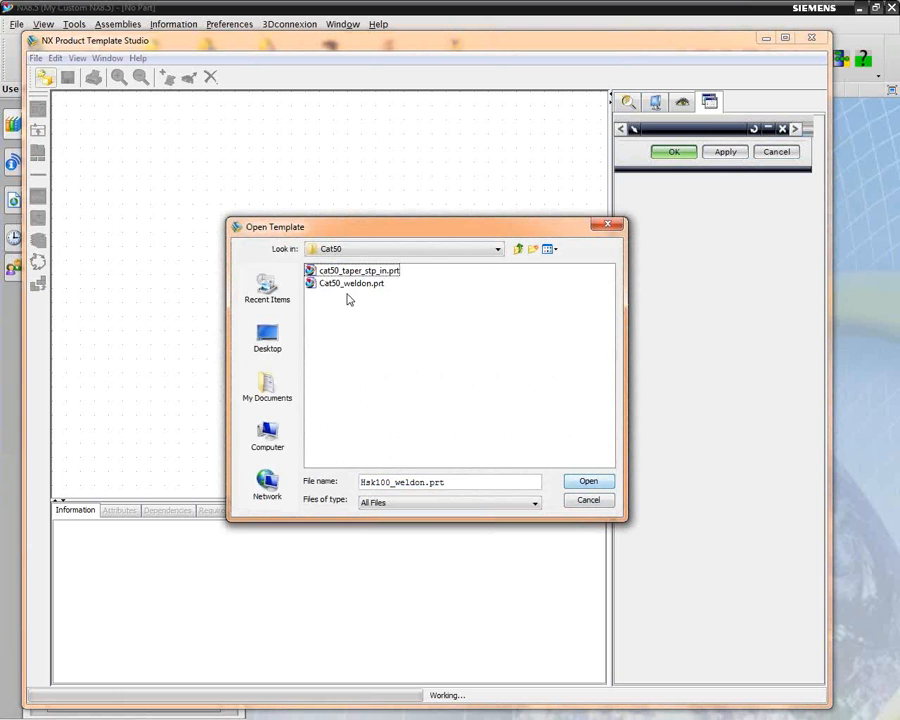
left_click(335, 284)
left_click(588, 481)
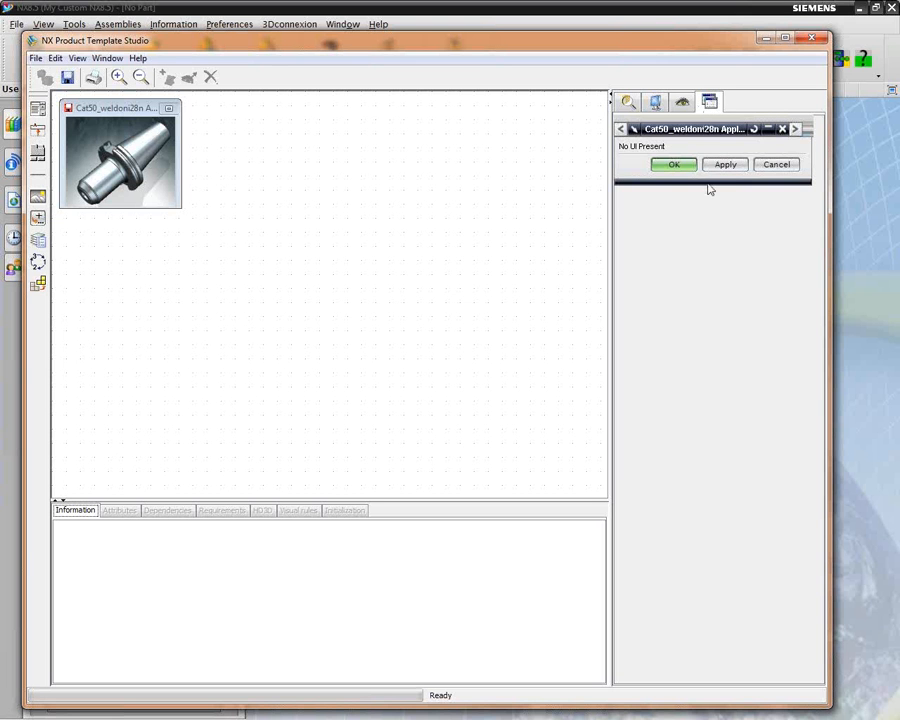
Examine the Cat50_weldon model features, computer drives and template elements, and the contents of the application's interface
left_click(683, 107)
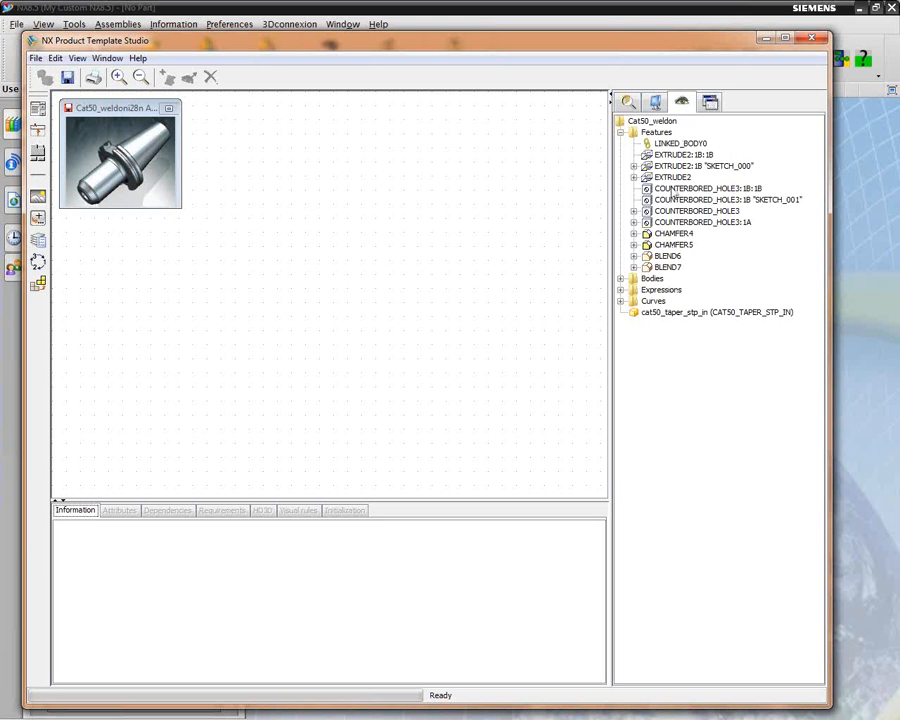
left_click(655, 102)
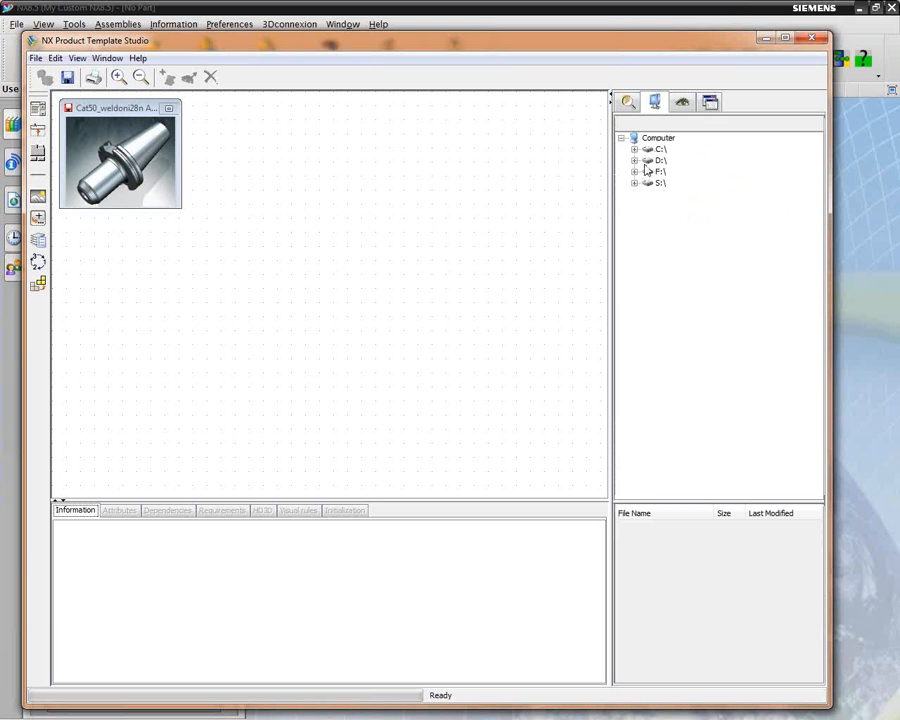
left_click(628, 103)
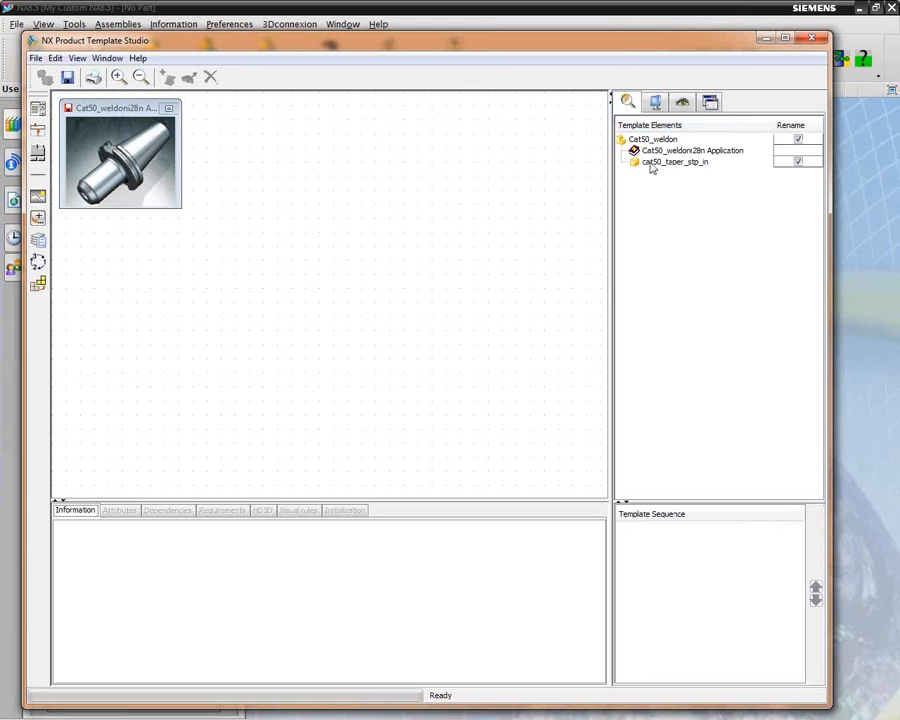
left_click(682, 101)
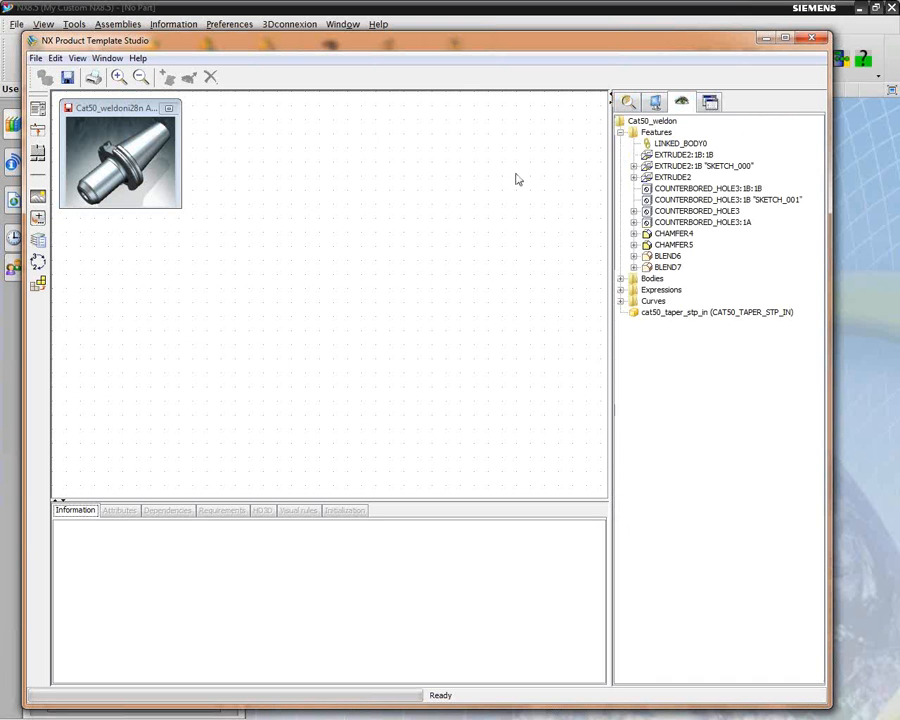
left_click(171, 111)
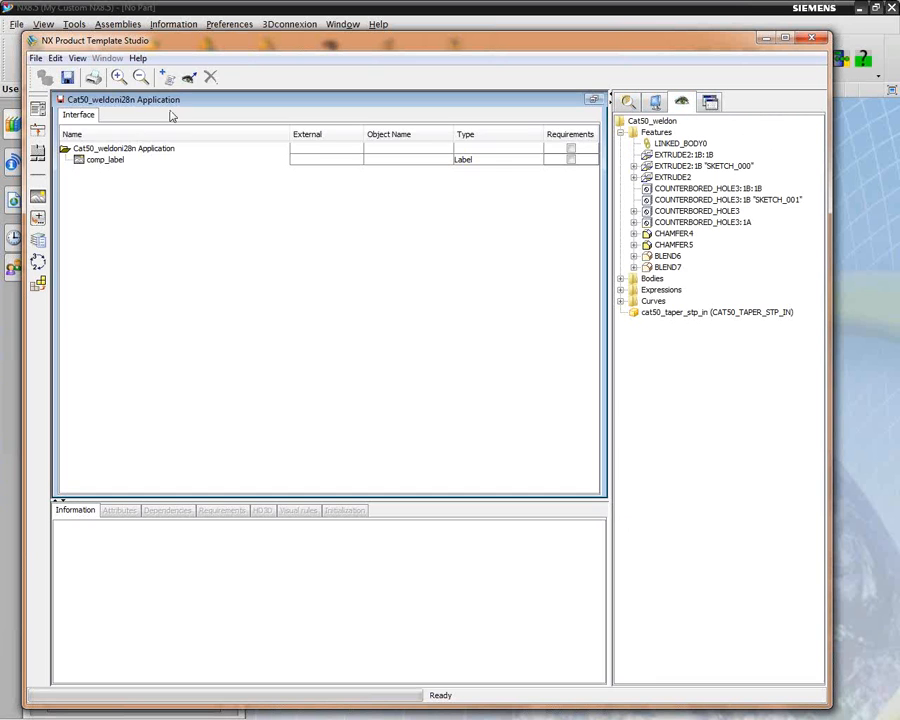
left_click(592, 99)
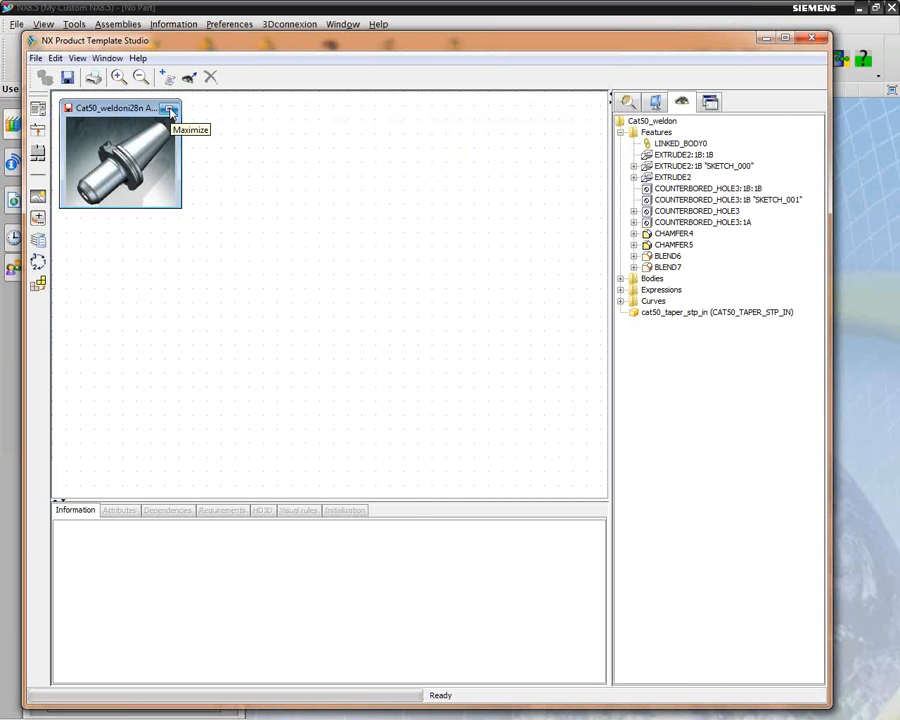
Maximize the Cat50_weldoni28n Application with its dialog preview shown, and set the application title to "Cat50 Weldon Tool Holder"
left_click(171, 111)
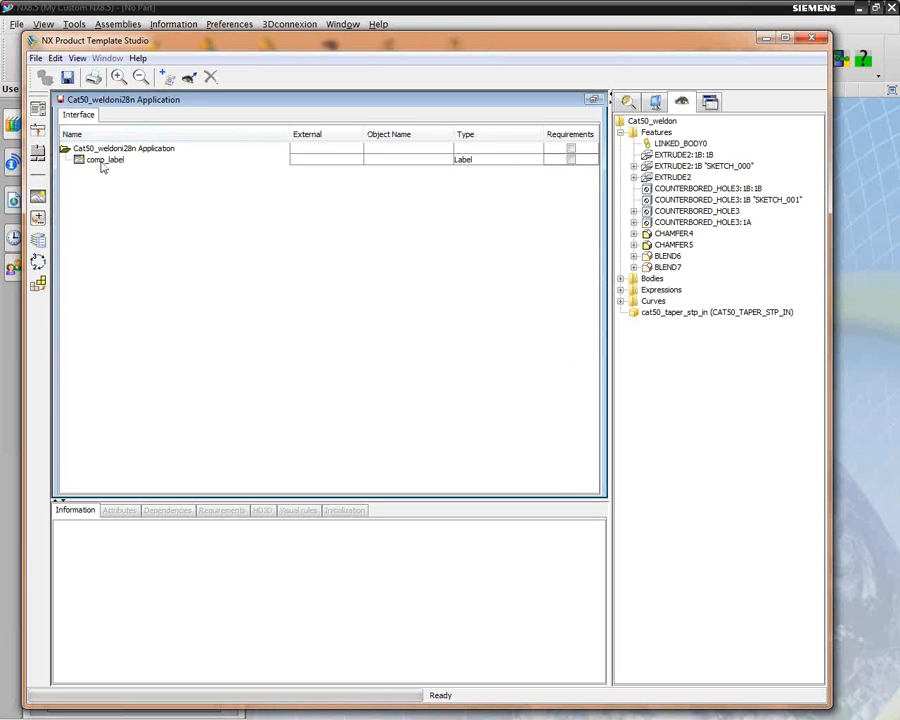
left_click(710, 101)
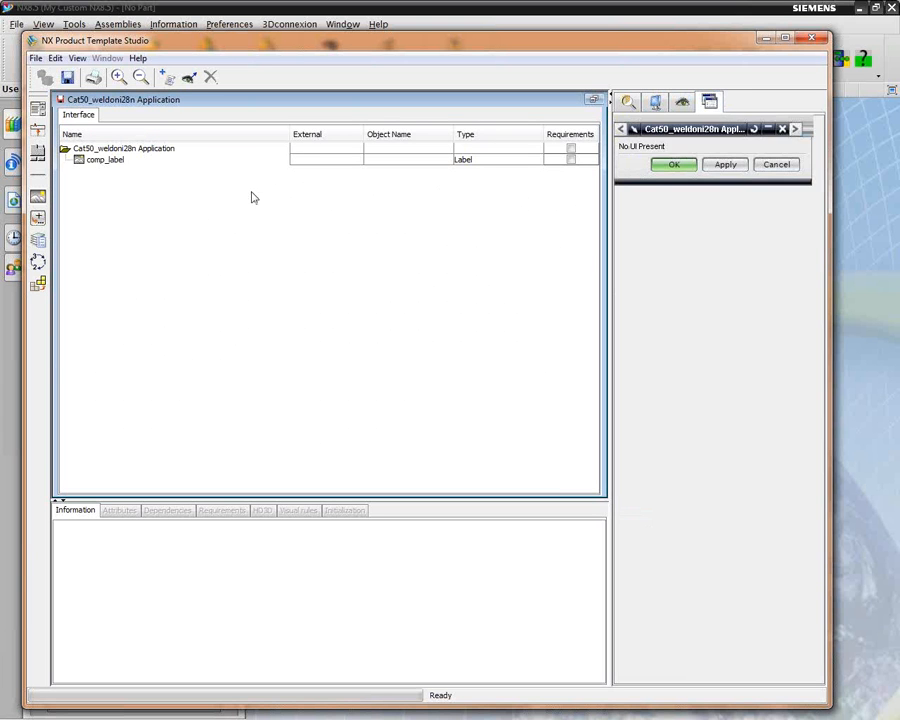
left_click(104, 160)
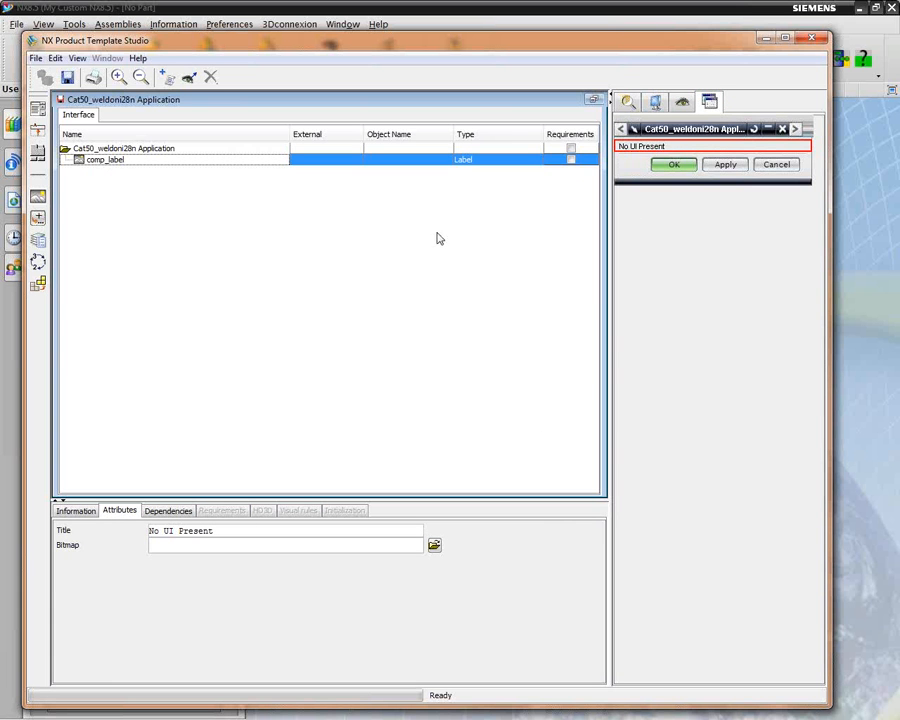
left_click(158, 150)
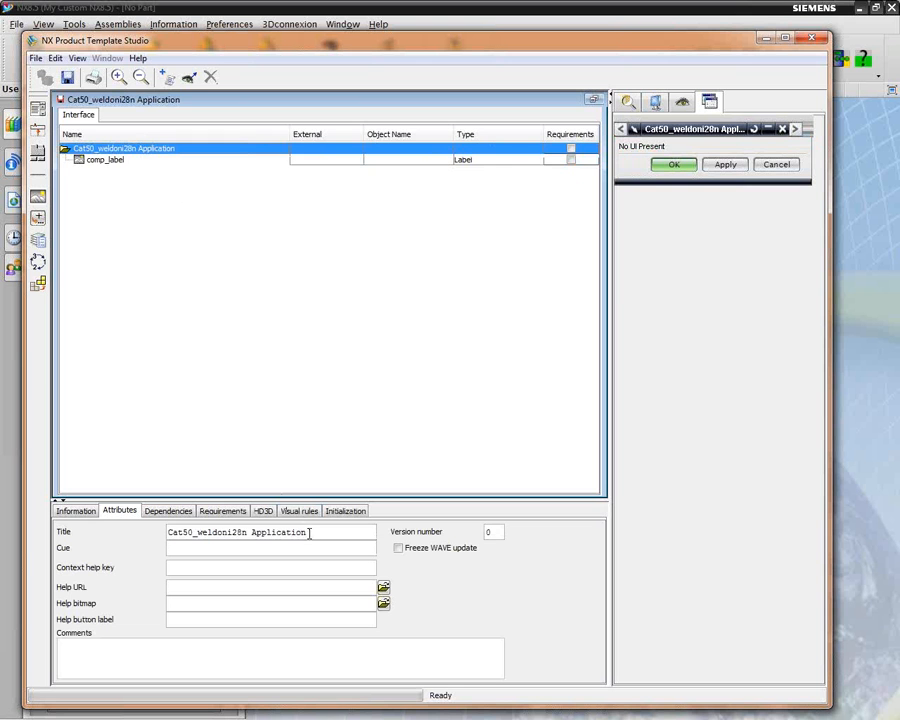
left_click_drag(309, 532, 238, 533)
key("BackSpace")
key("Return")
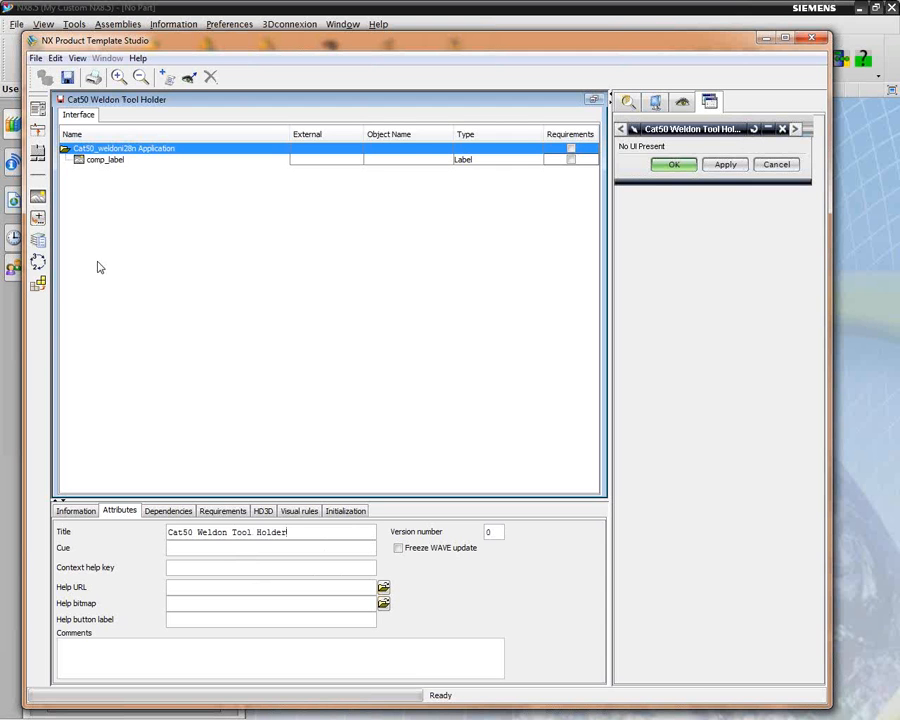
Set the title of comp_label to "Basic Dimensions"
left_click(100, 161)
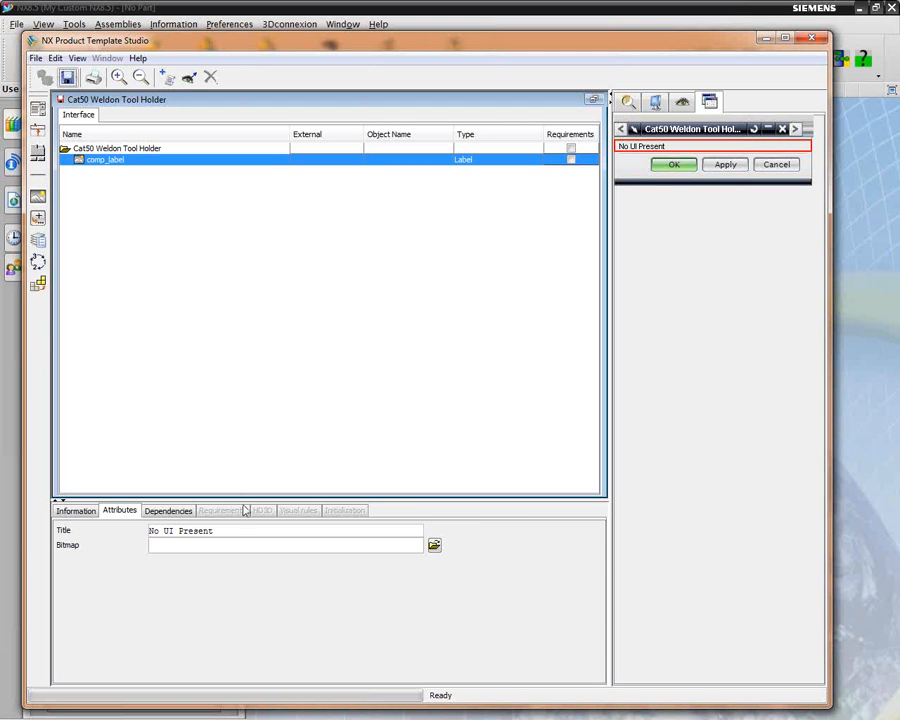
left_click(217, 531)
key("ctrl+a")
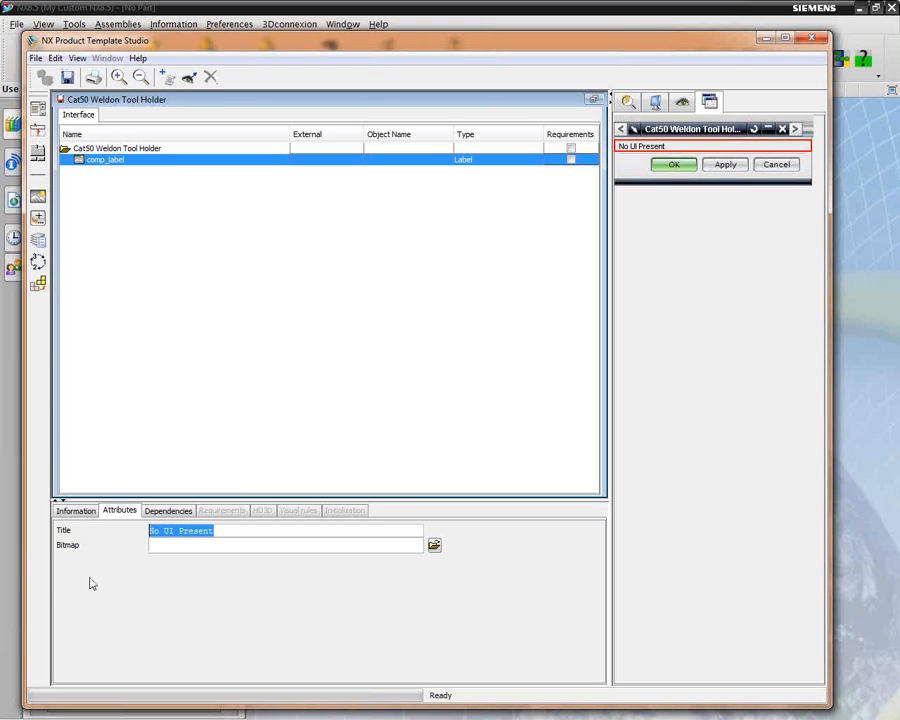
type("Basic Dimensions")
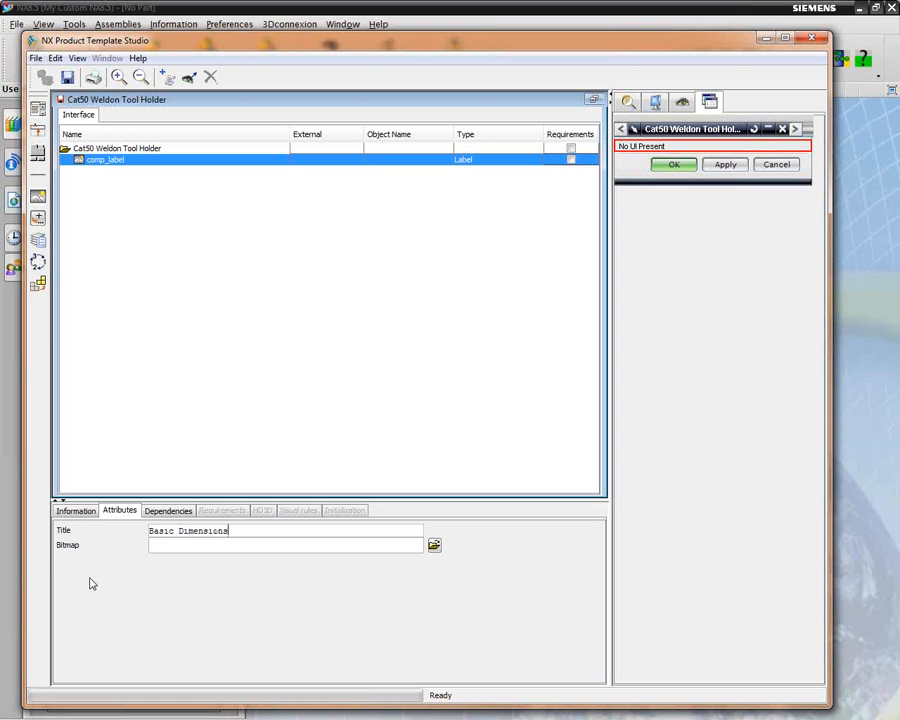
key("Return")
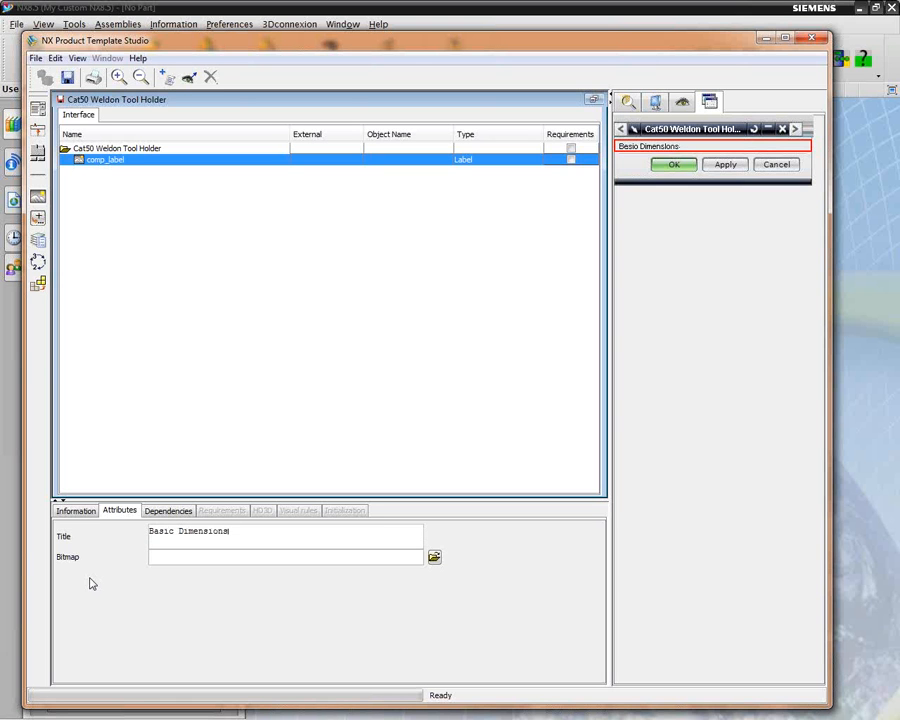
key("BackSpace")
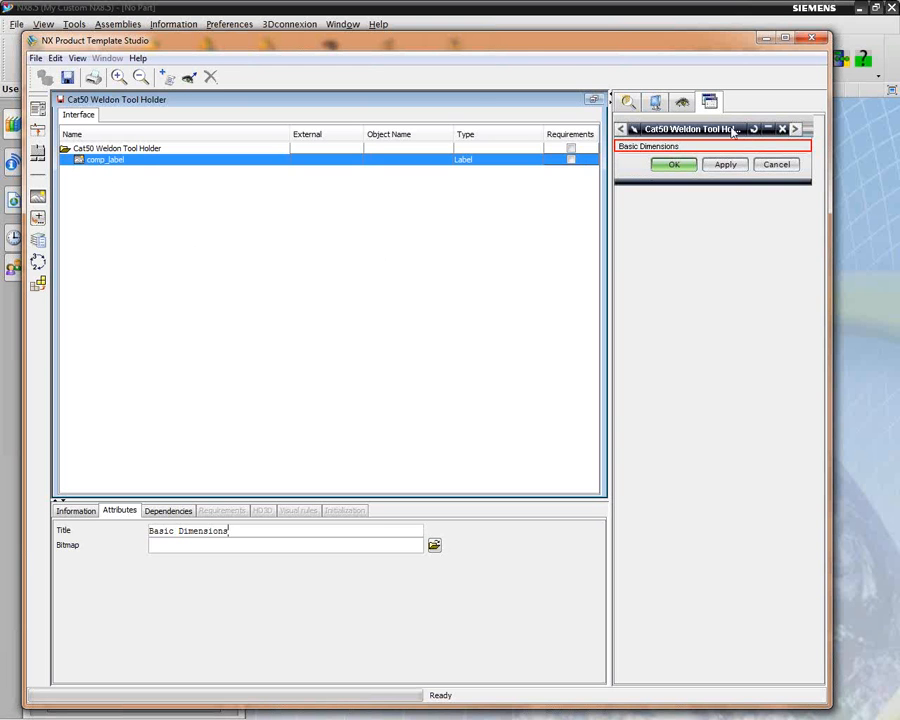
Add EXTRUDE2's end limit expression p2 and COUNTERBORED_HOLE3's expression p47 to the template interface below comp_label
left_click(683, 104)
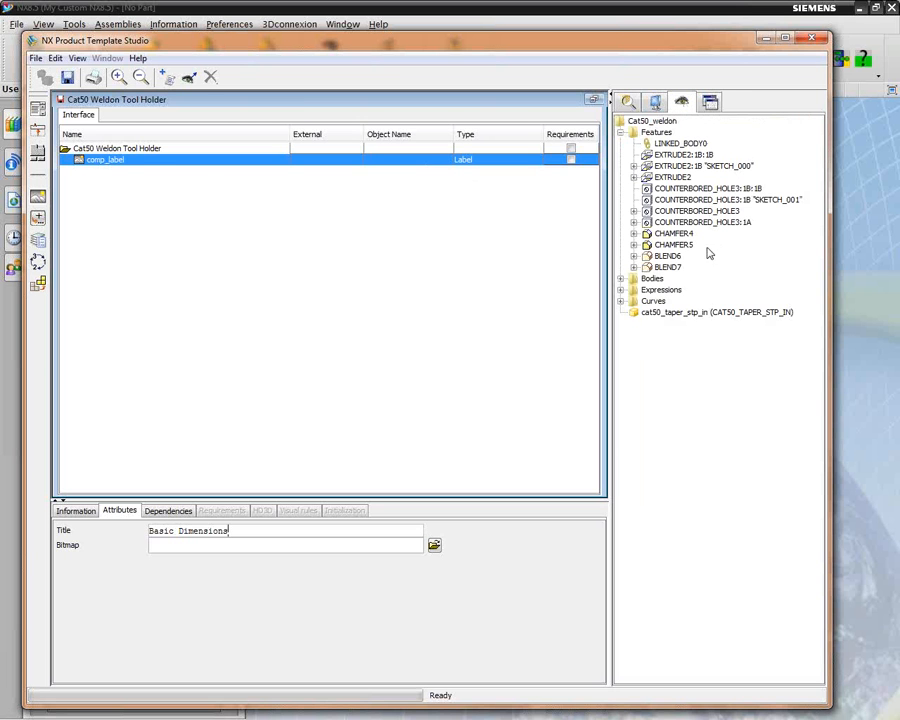
left_click(633, 178)
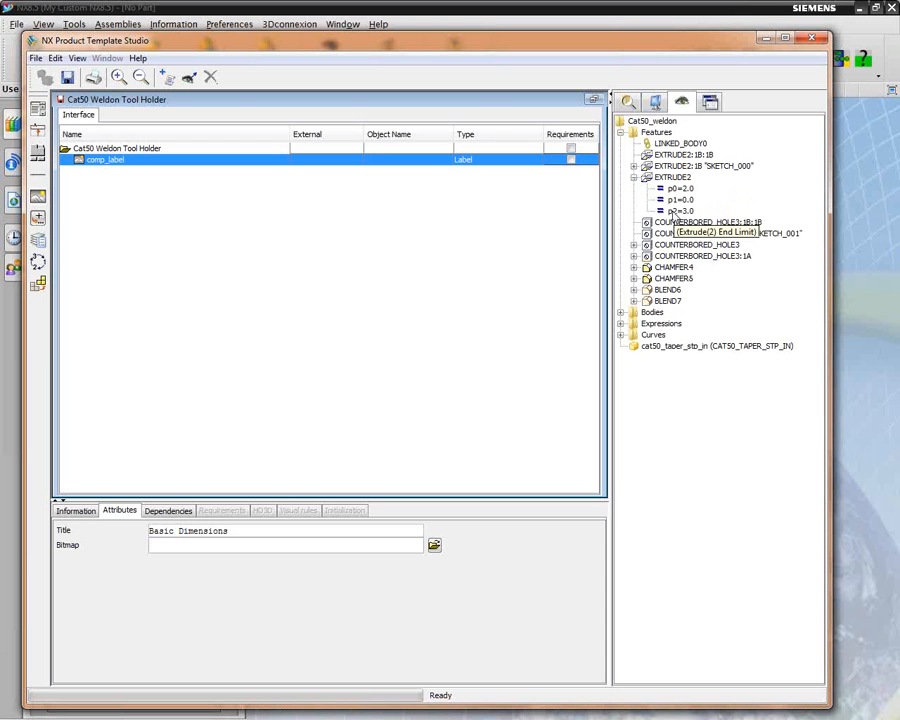
left_click(675, 212)
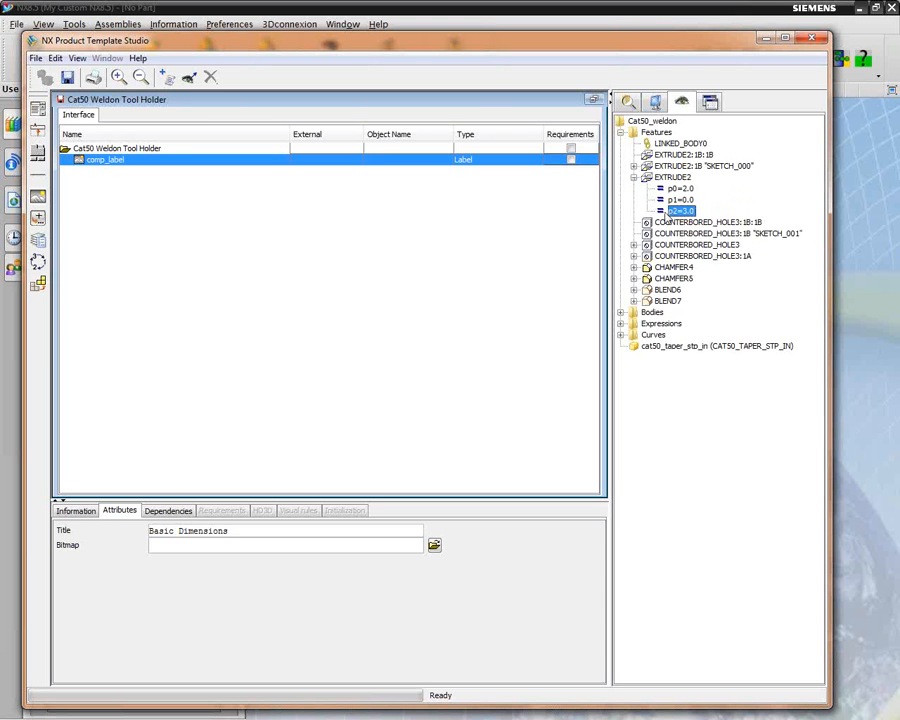
left_click_drag(128, 215, 88, 172)
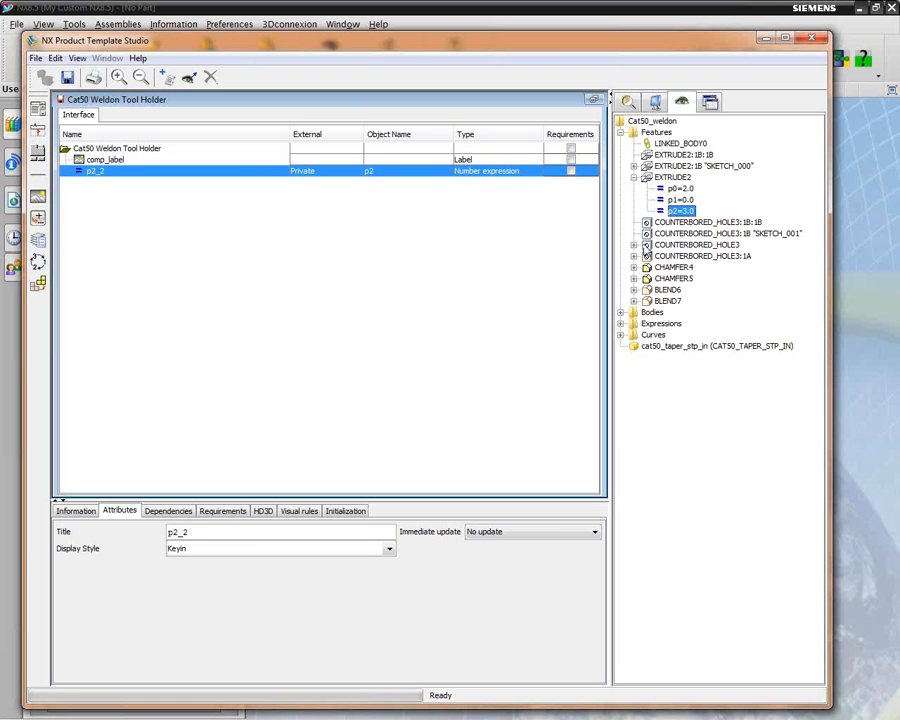
left_click(634, 245)
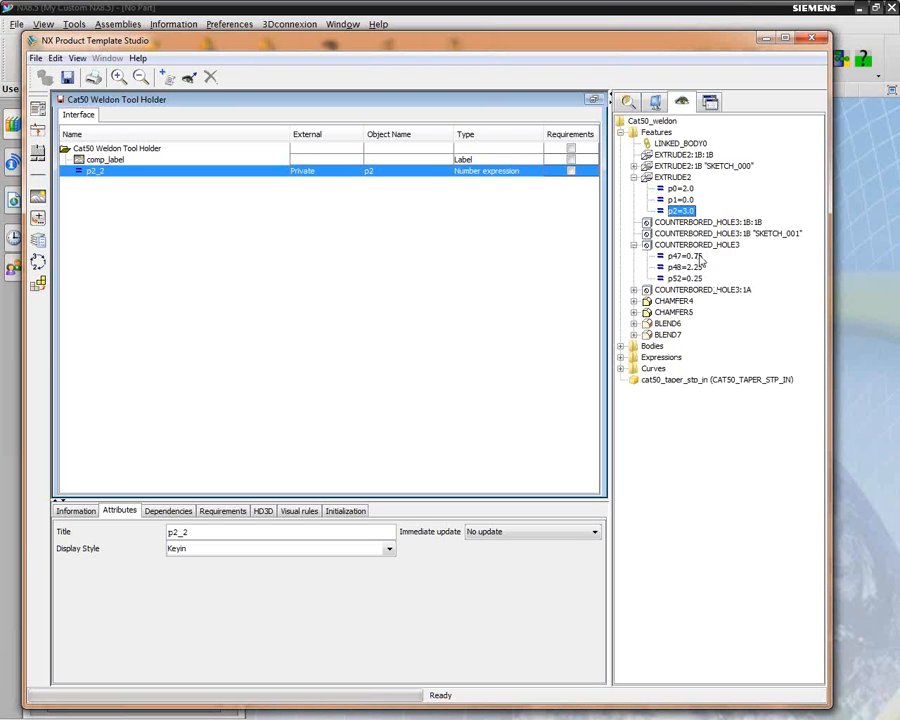
left_click_drag(672, 257, 80, 174)
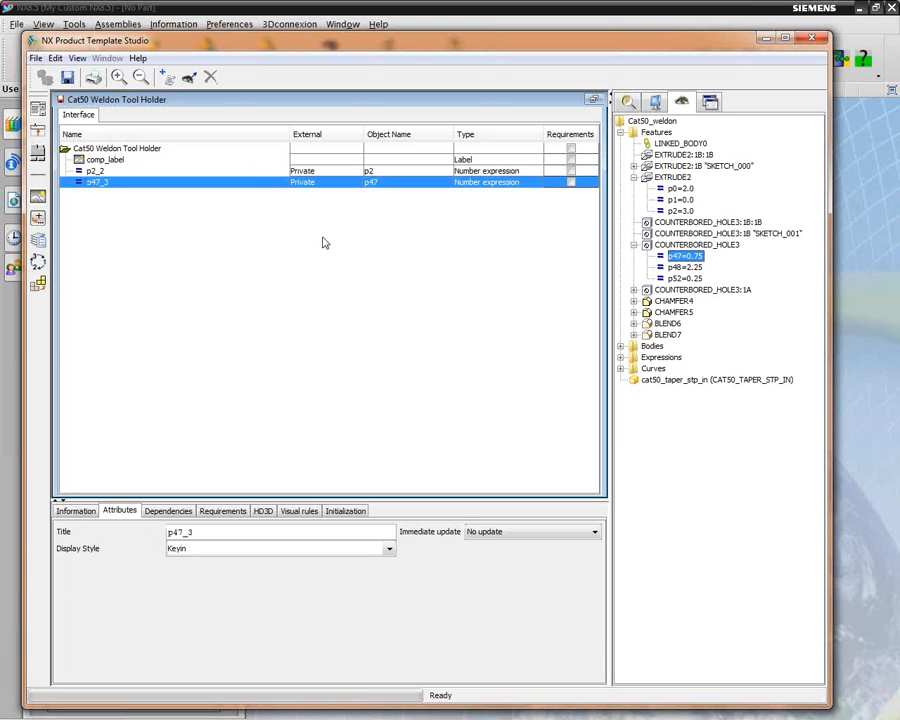
Title the p2_2 expression "Length", with the Keyin display style and immediate update set to NX Update
left_click(96, 172)
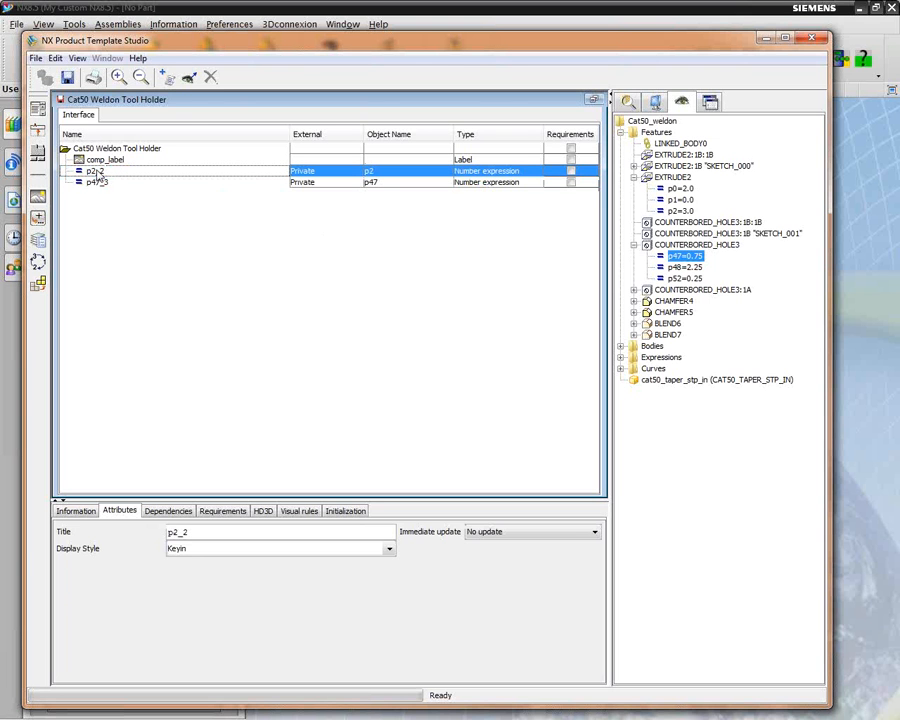
double_click(193, 532)
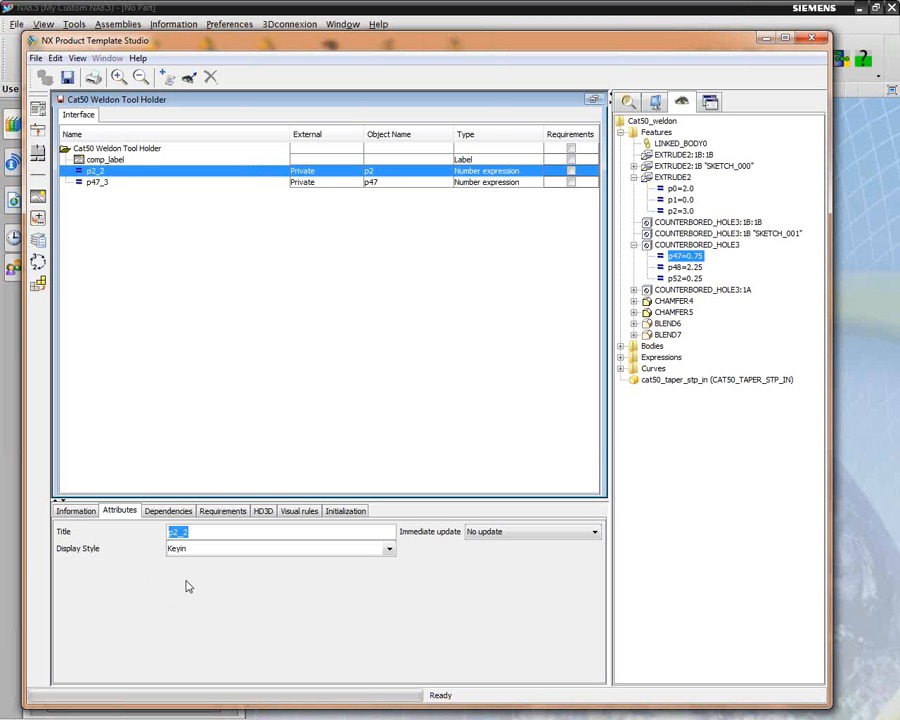
type("1")
left_click(390, 551)
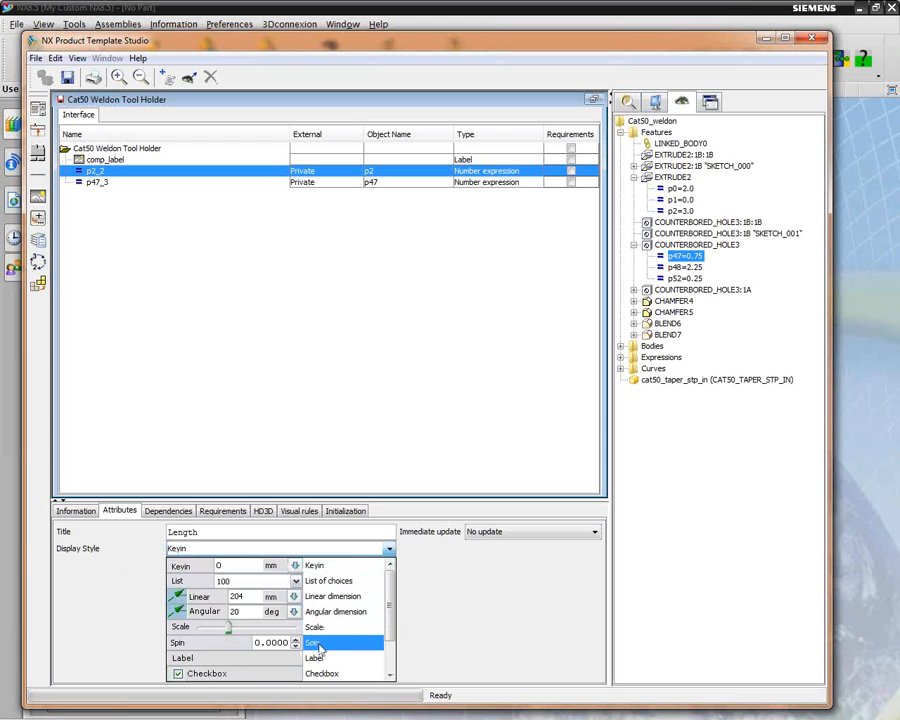
left_click(320, 569)
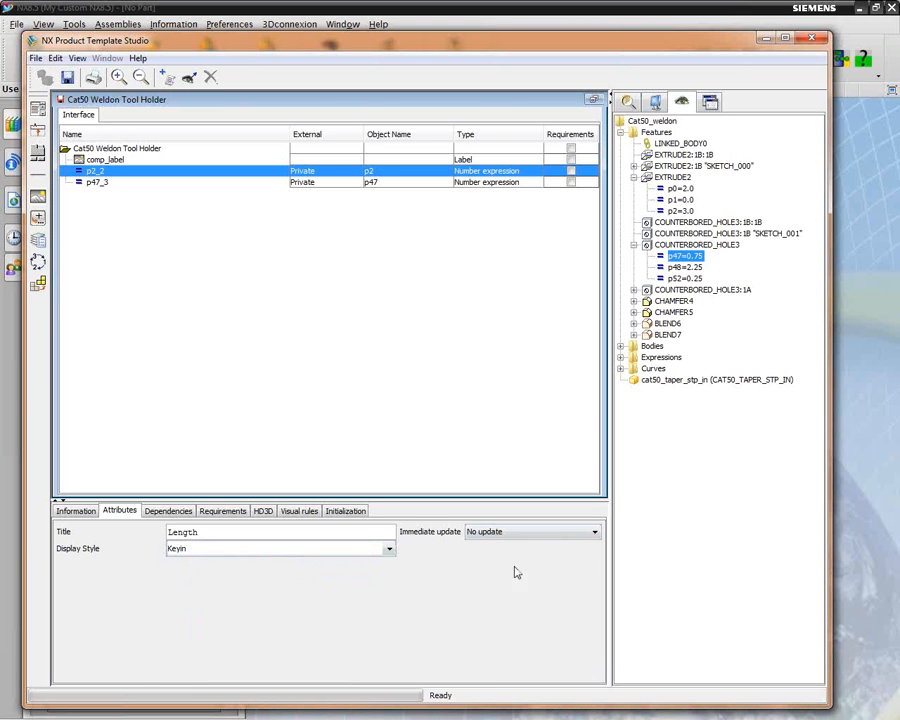
left_click(596, 536)
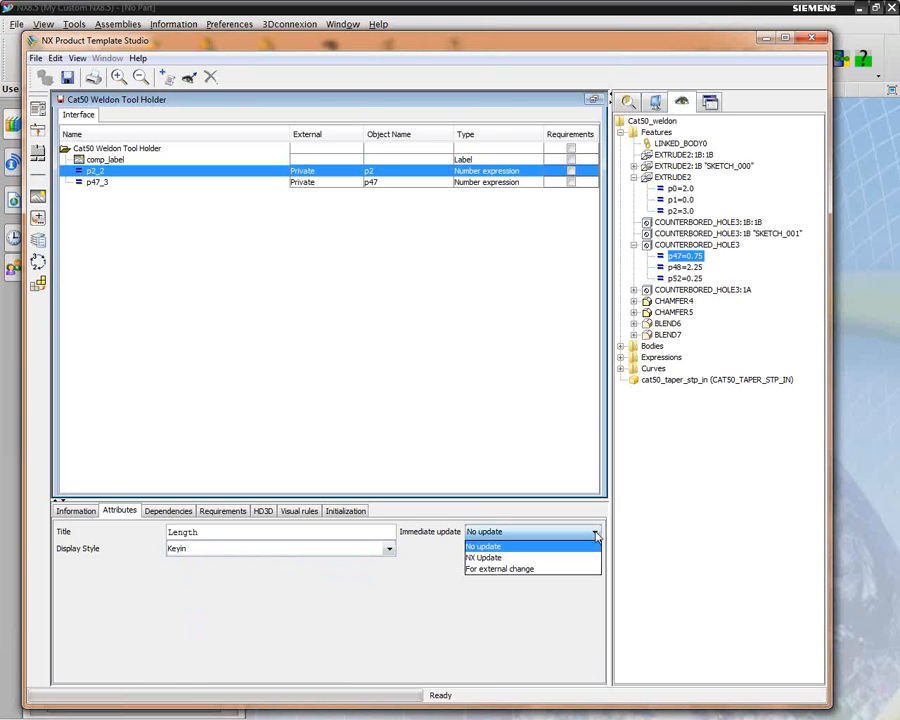
left_click(492, 558)
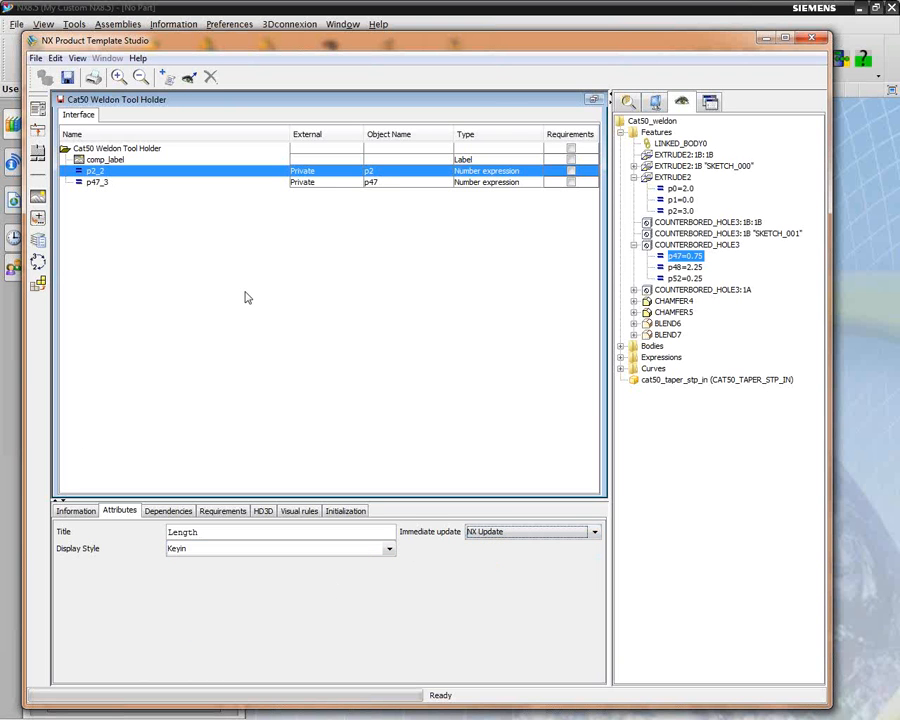
Title the p47_3 expression "Shank Diameter", keep its Keyin display style, and check the titled inputs in the dialog preview
left_click(92, 184)
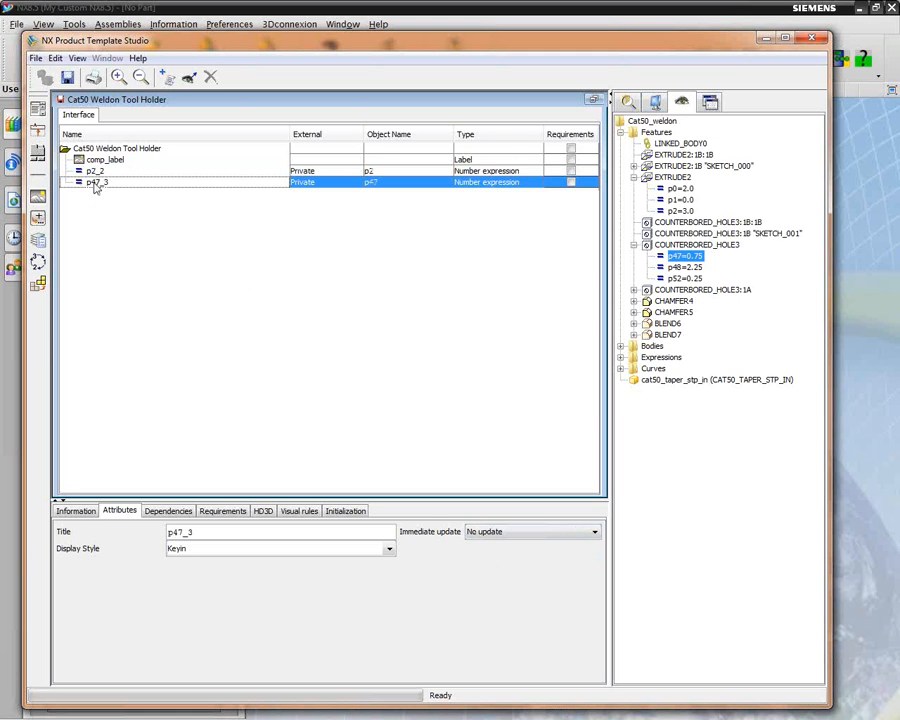
double_click(201, 531)
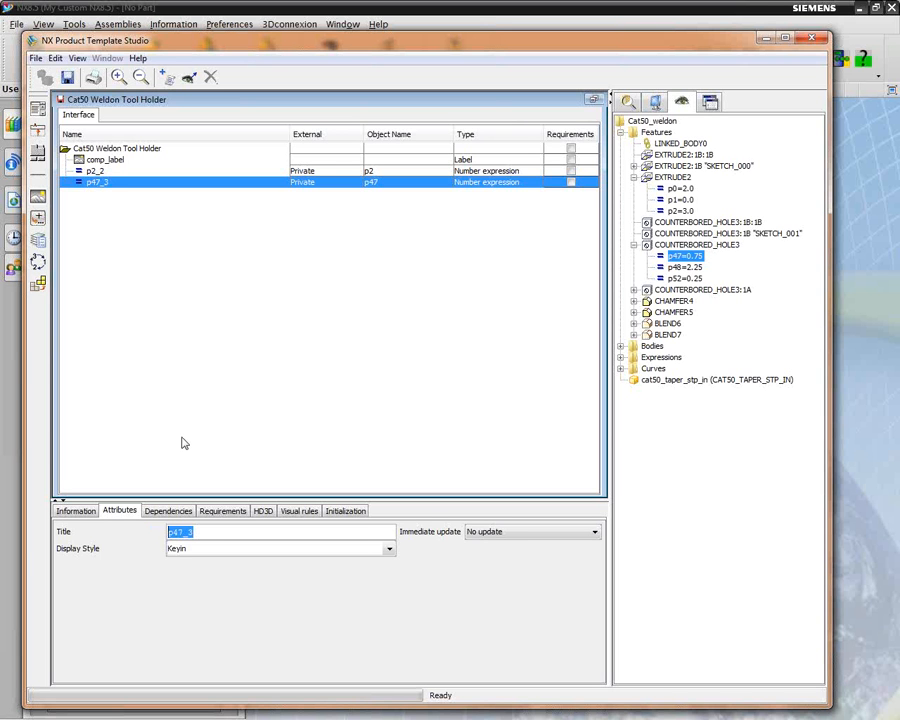
type("Shank Diameter")
left_click(389, 549)
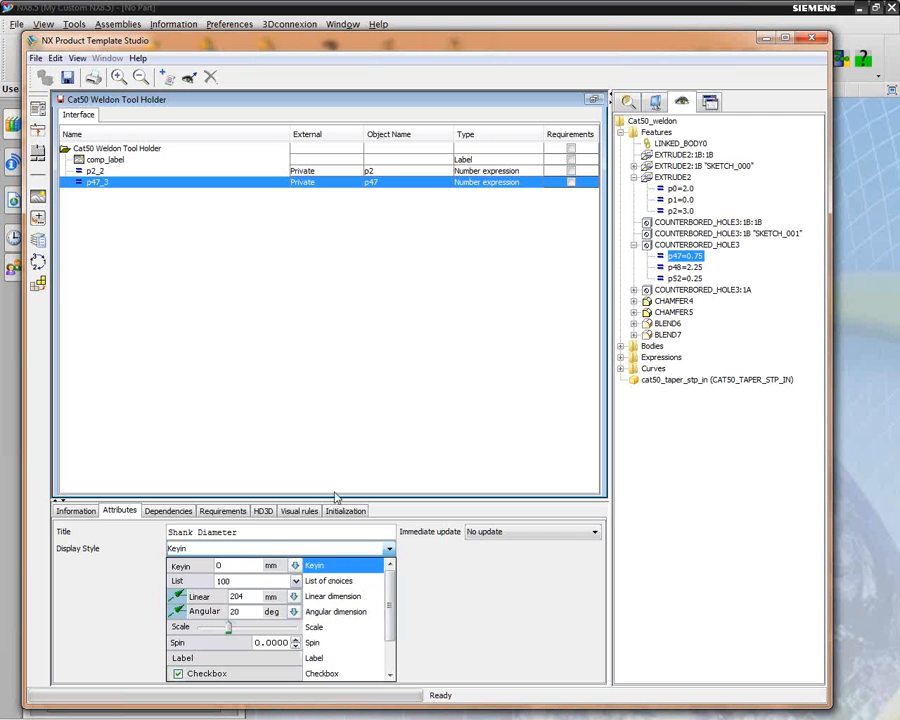
left_click(350, 423)
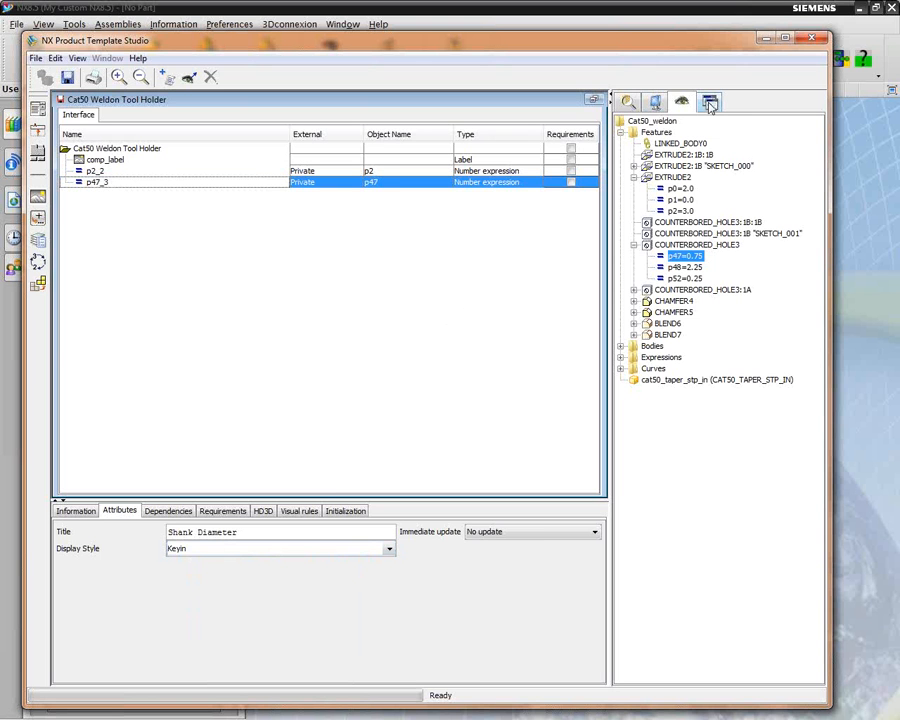
left_click(710, 104)
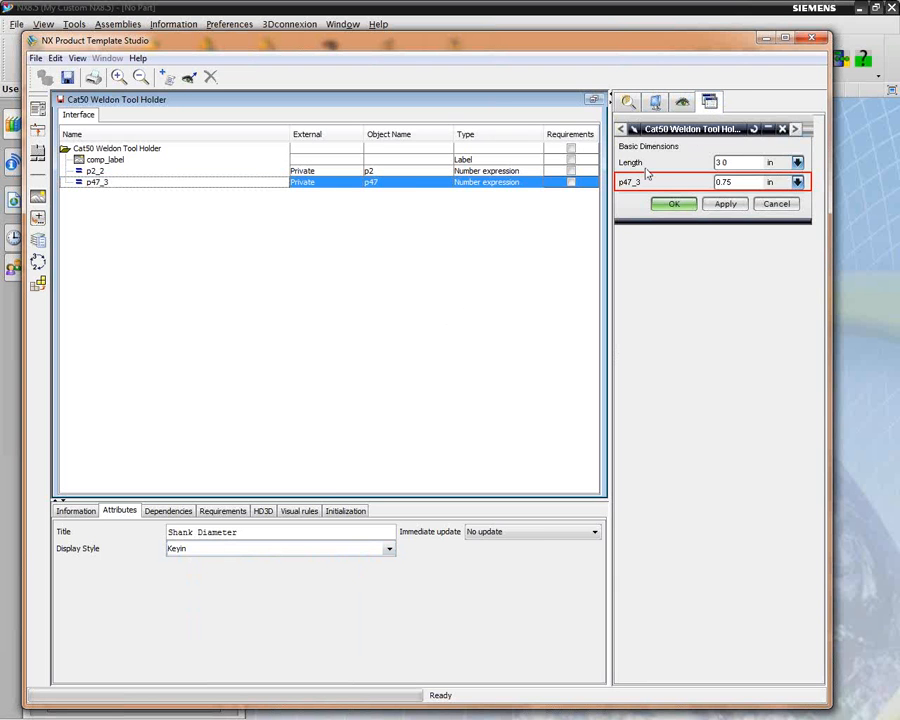
left_click(471, 268)
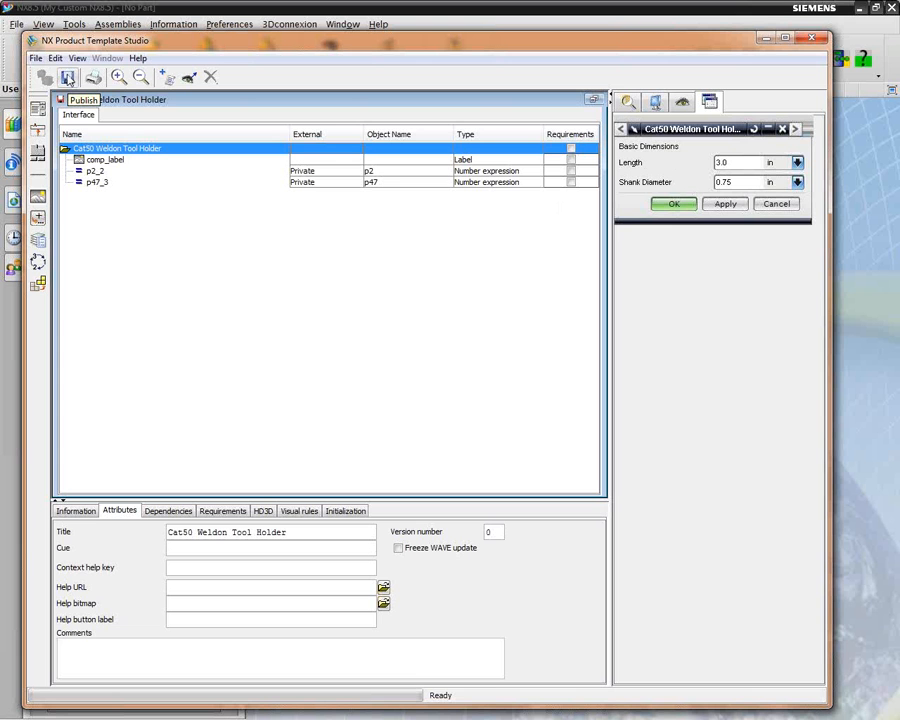
Publish the Cat50 Weldon Tool Holder template, close it, and minimize Product Template Studio
left_click(67, 77)
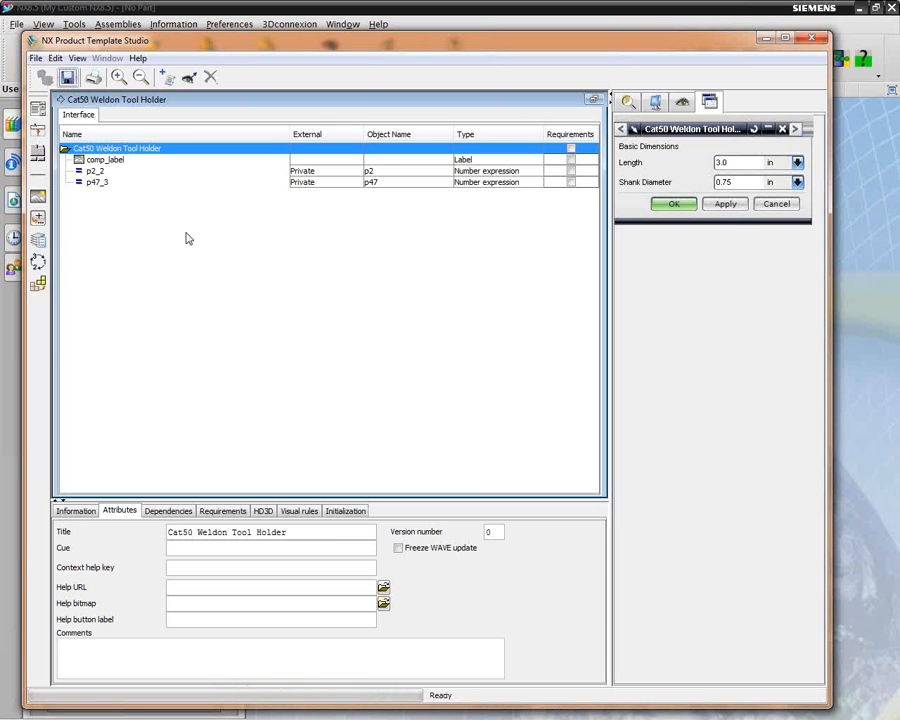
left_click(36, 59)
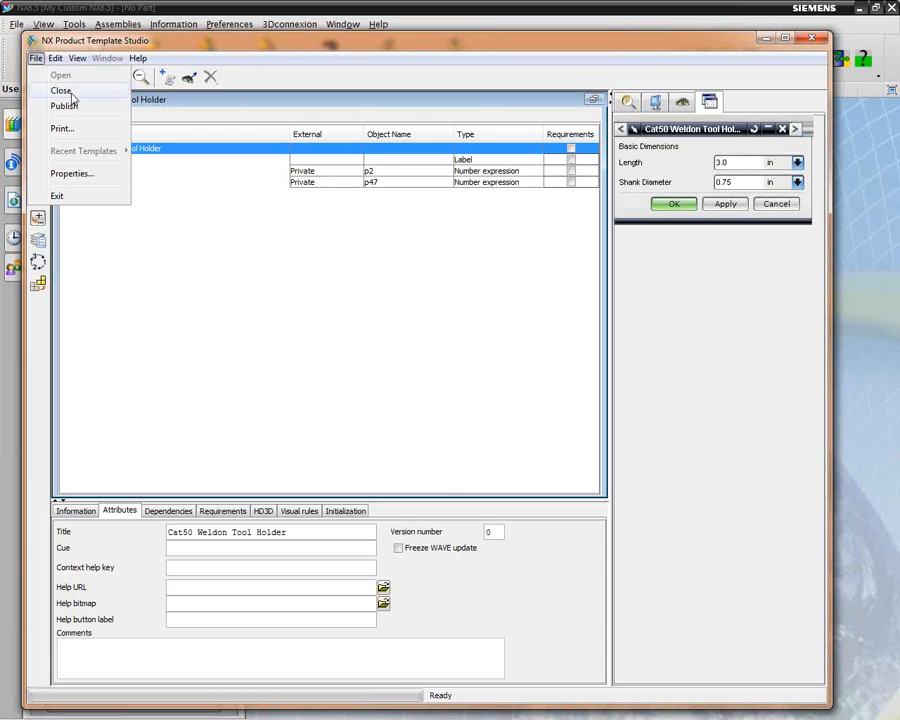
left_click(62, 89)
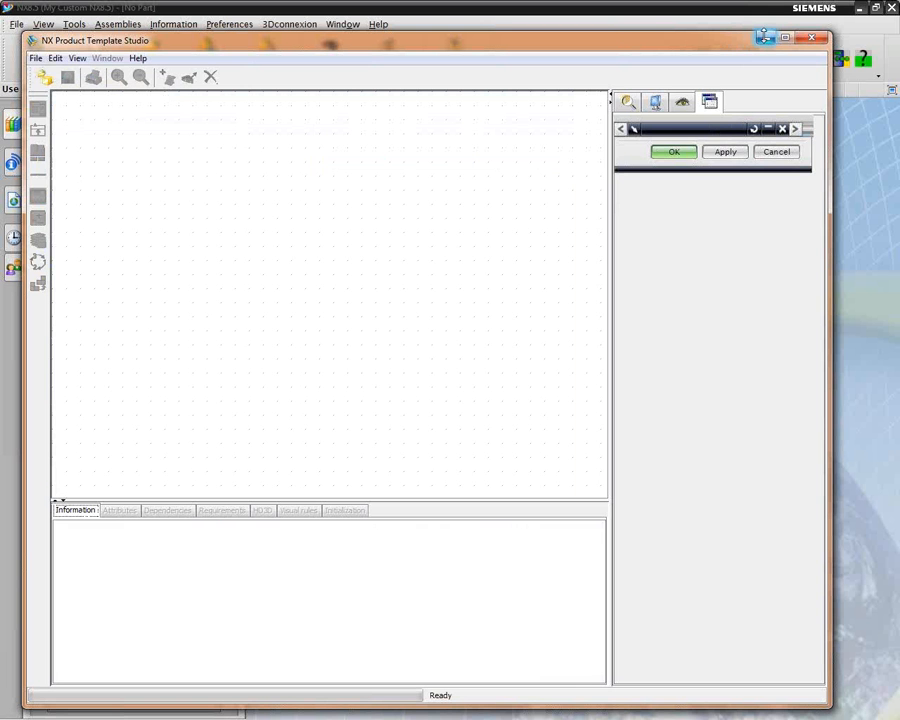
left_click(764, 37)
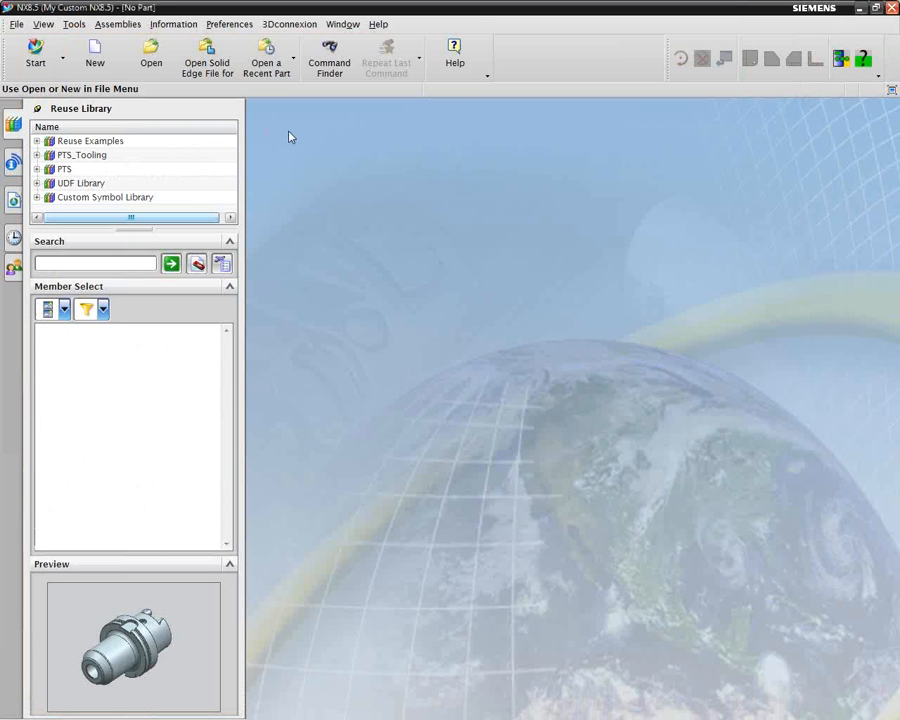
Open the part file Cat50_weldon.prt from the Cat50 folder in NX
left_click(16, 24)
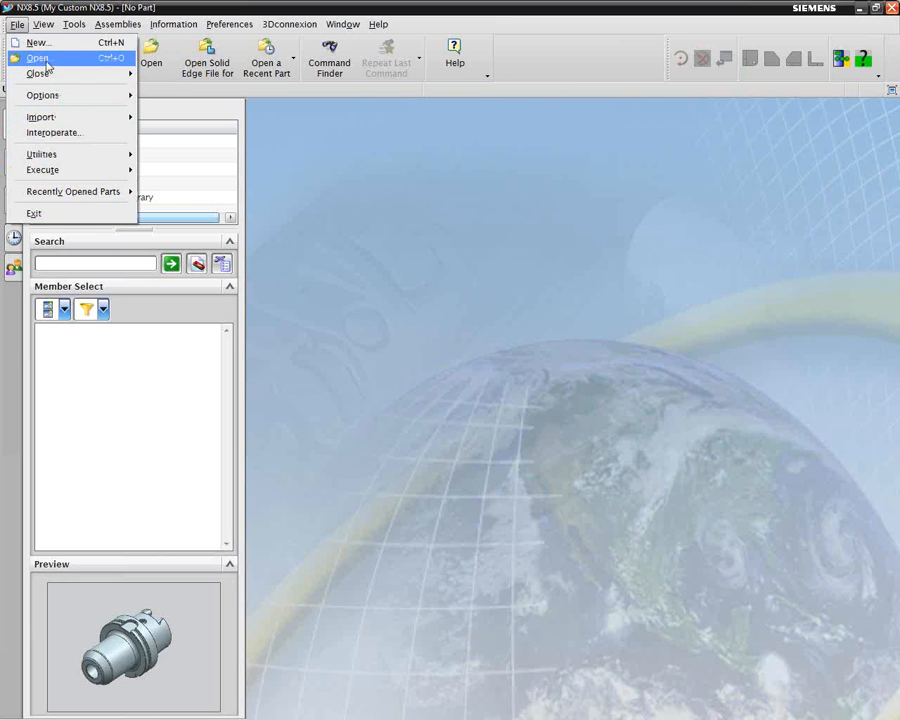
left_click(45, 62)
left_click(284, 239)
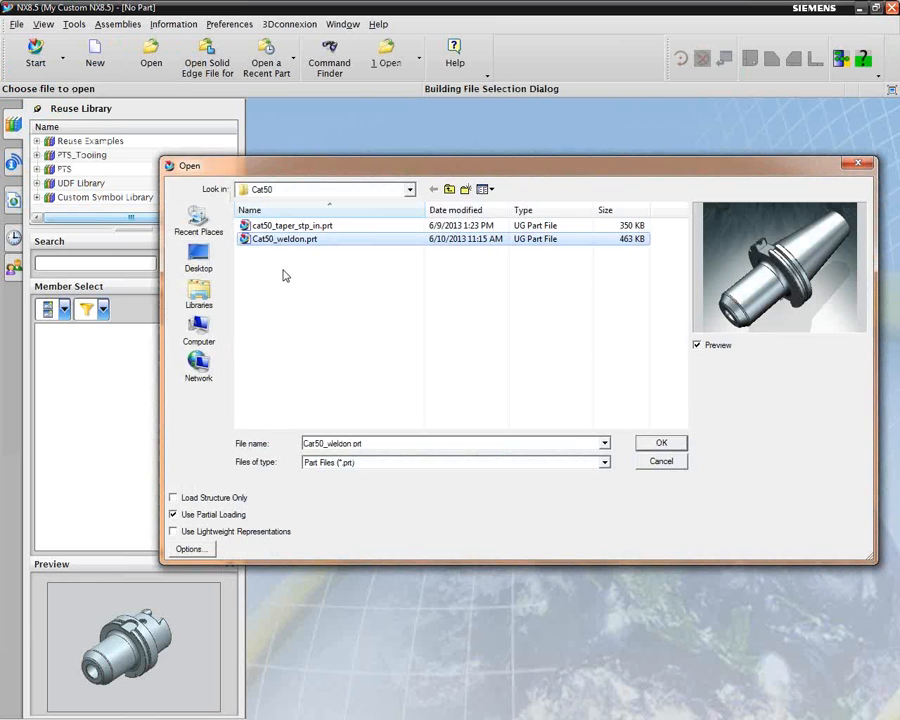
left_click(662, 446)
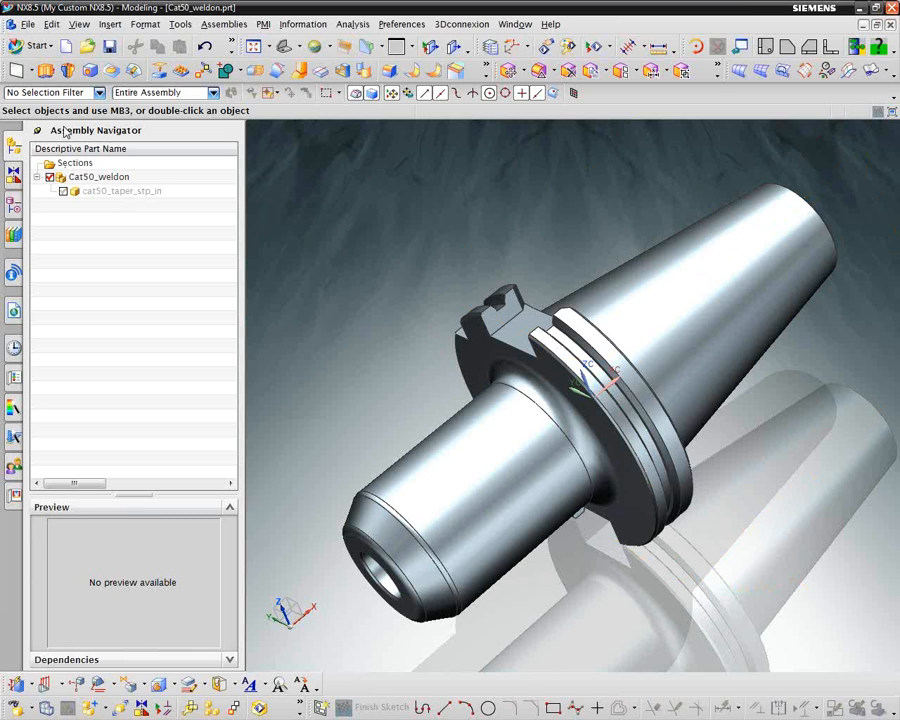
Edit Cat50_weldon as a reusable component, applying a Length of 4 in and a Shank Diameter of .5 in
right_click(80, 181)
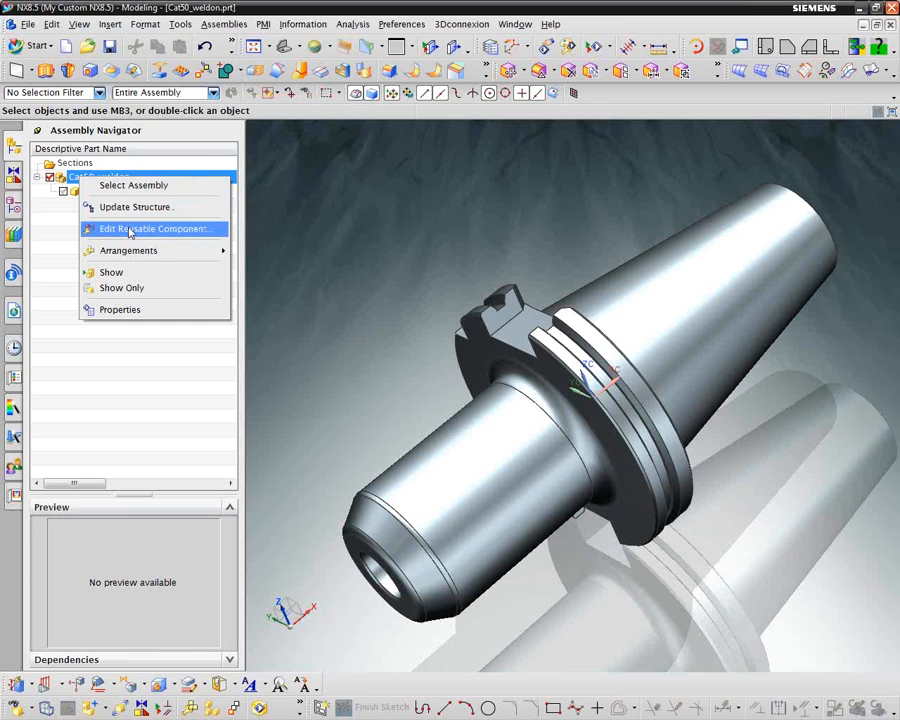
left_click(130, 232)
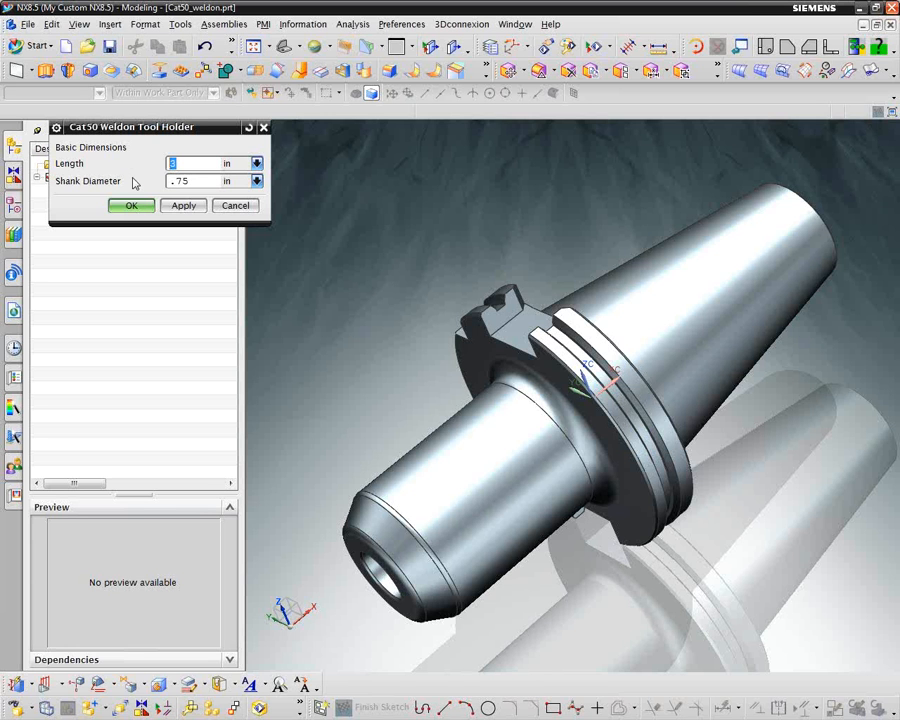
type("4")
key("Return")
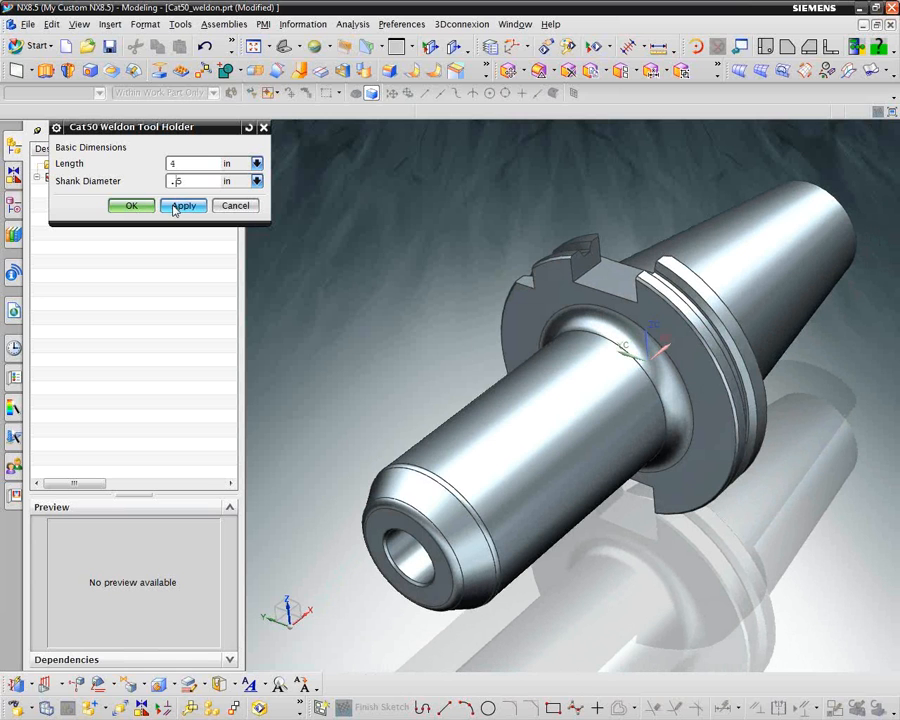
left_click(175, 207)
left_click(181, 208)
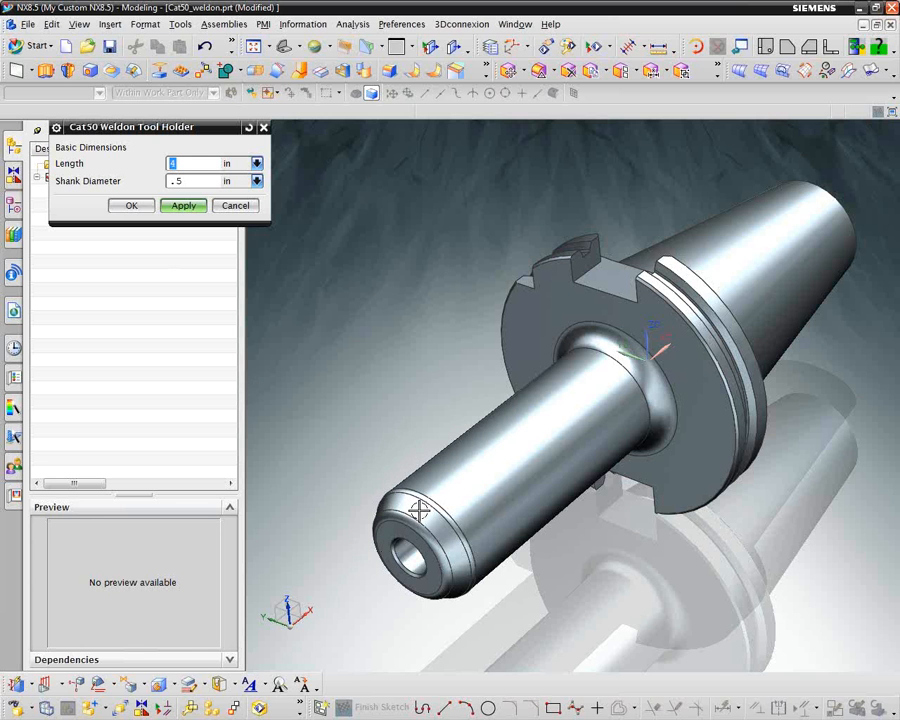
Display the tool holder in Static Wireframe rendering style to inspect its internal bore
middle_click_drag(309, 520, 329, 342)
right_click(329, 342)
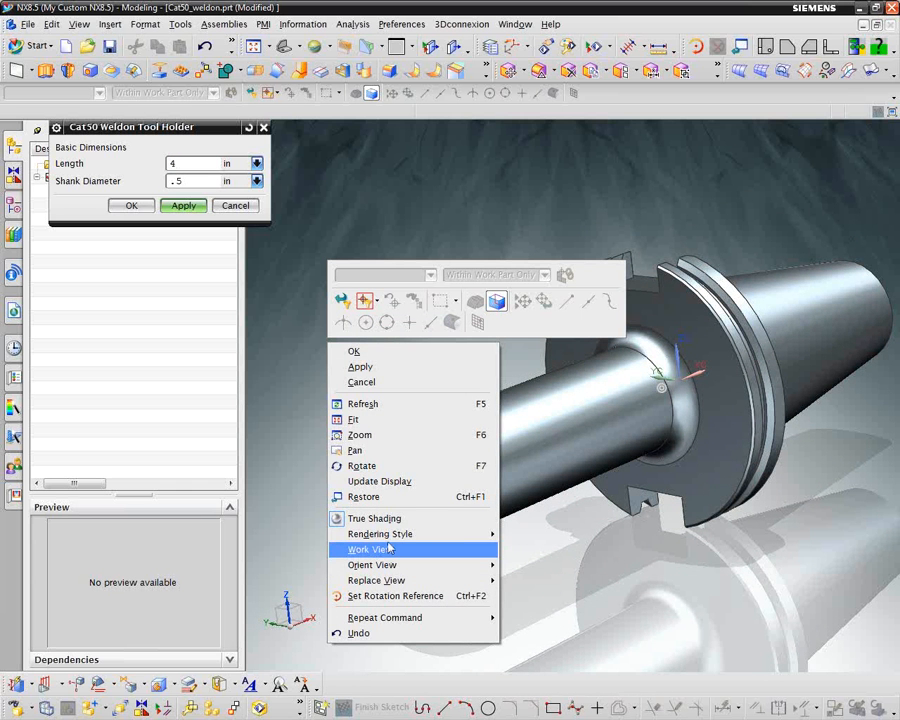
mouse_move(482, 534)
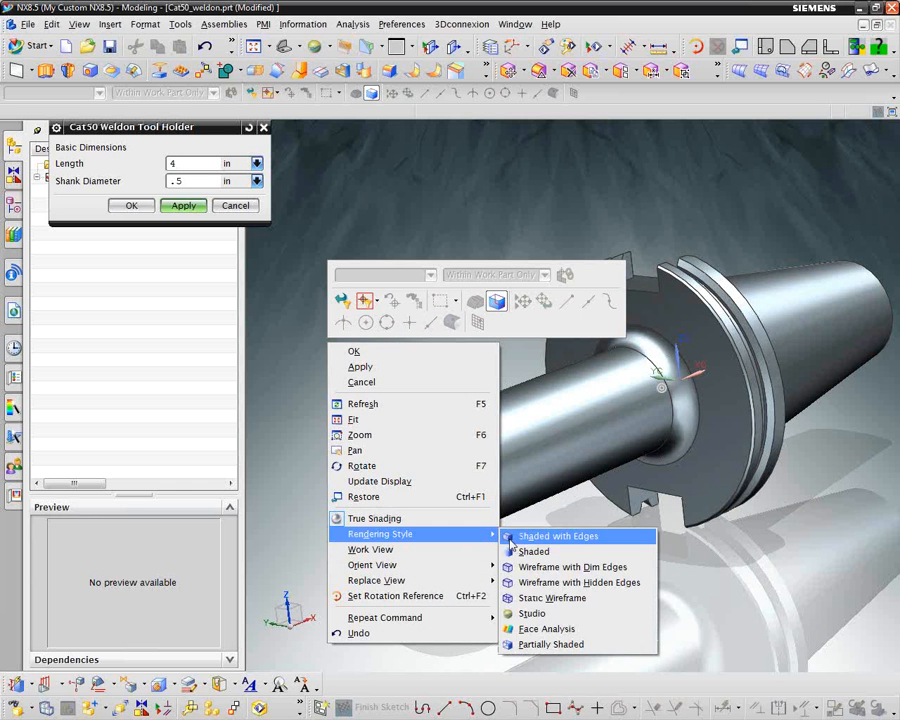
left_click(543, 600)
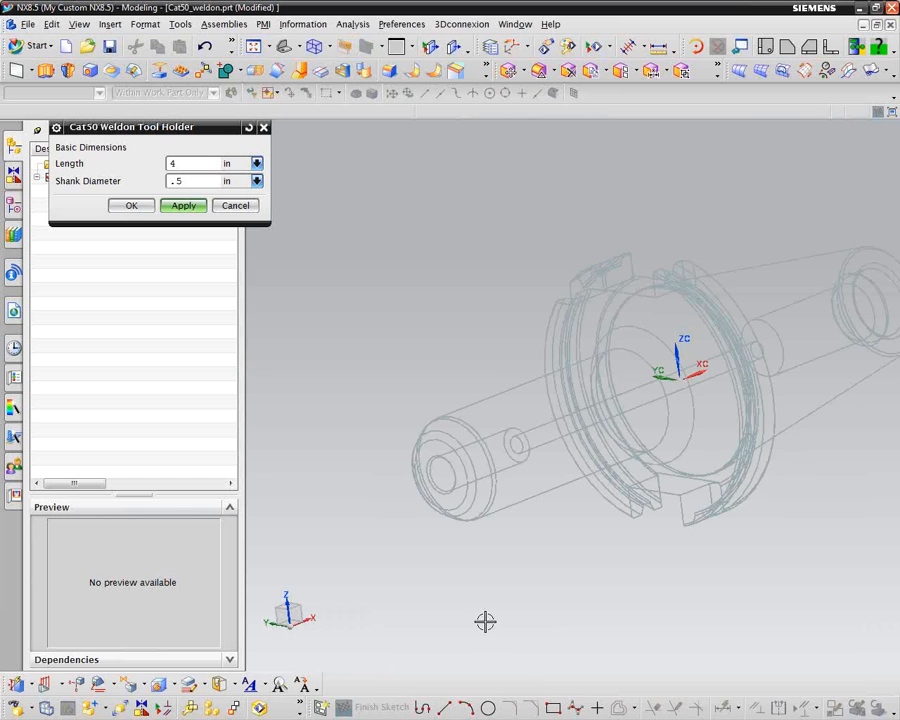
Set the tool holder's Shank Diameter to .75 in and its Length to 3 in, and accept the changes
mouse_move(484, 621)
middle_mouse_down()
mouse_move(307, 486)
mouse_move(351, 221)
mouse_move(333, 212)
middle_mouse_up()
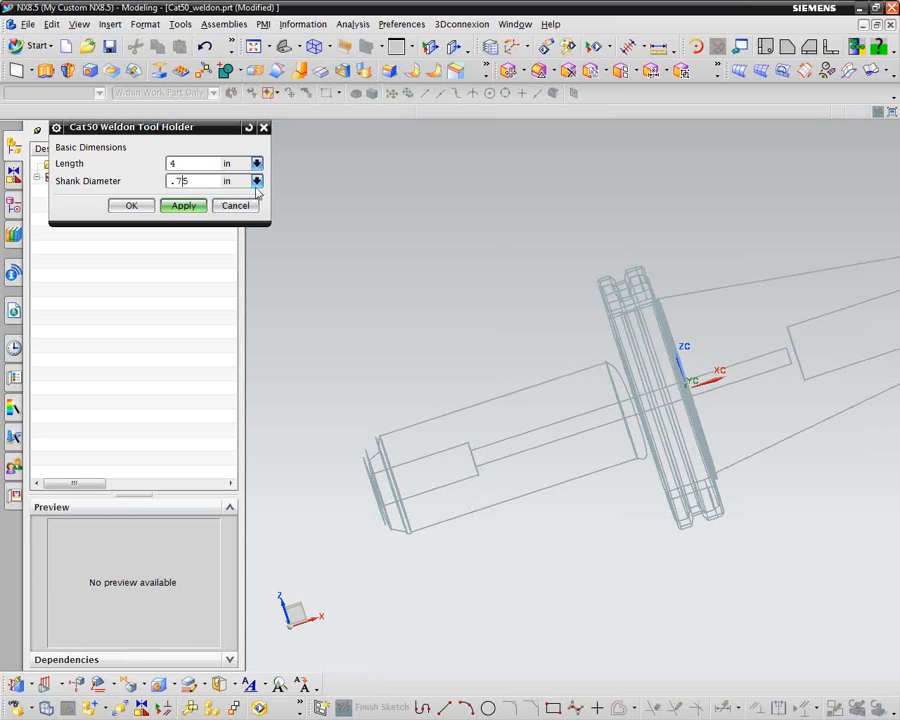
left_click(178, 207)
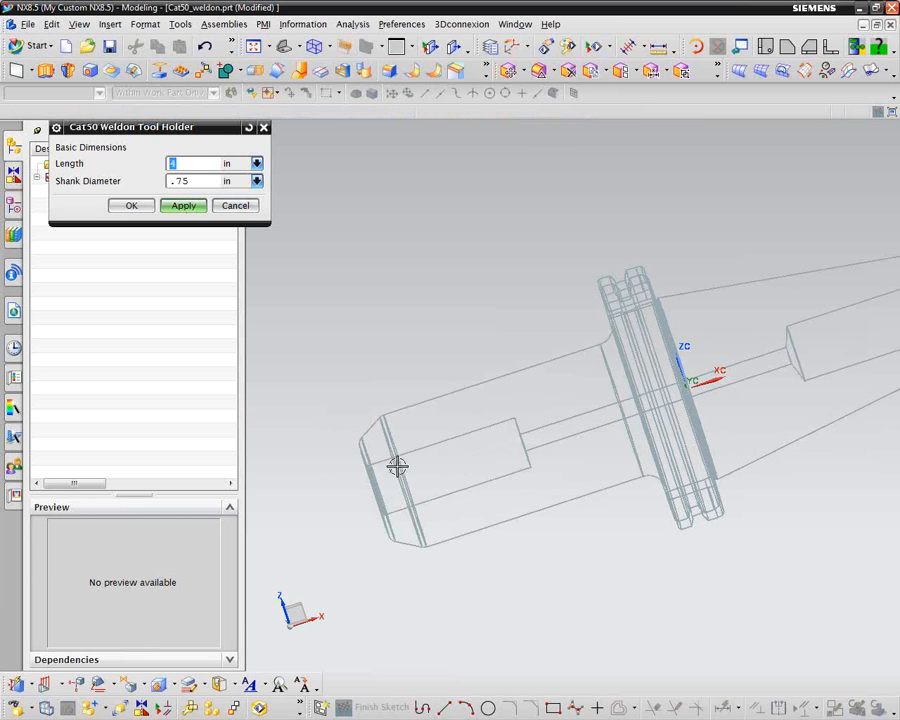
mouse_move(433, 414)
middle_mouse_down()
mouse_move(408, 269)
mouse_move(405, 276)
mouse_move(388, 267)
middle_mouse_up()
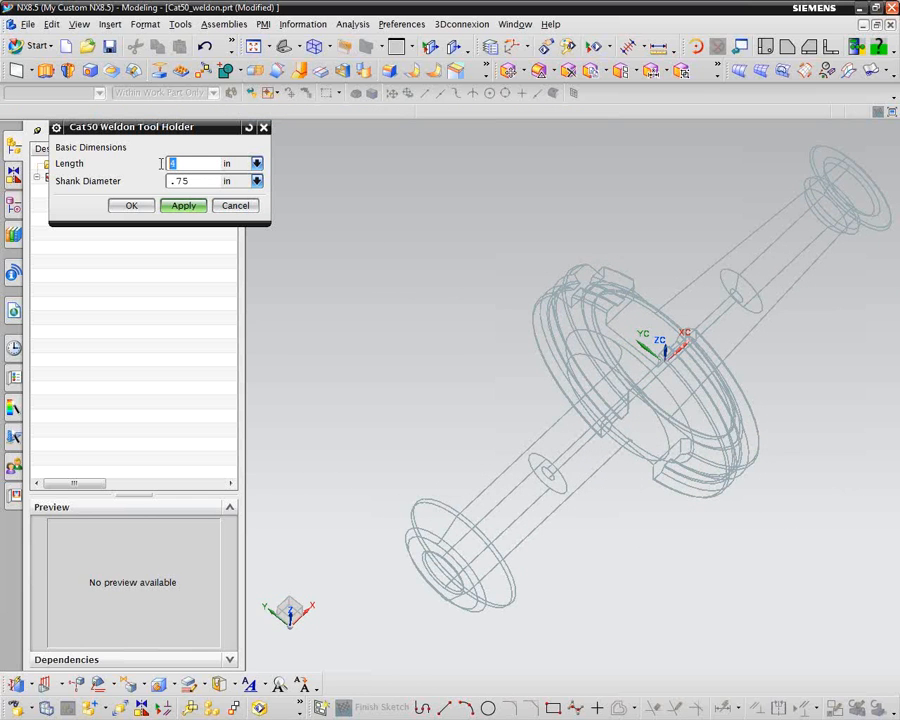
key("Return")
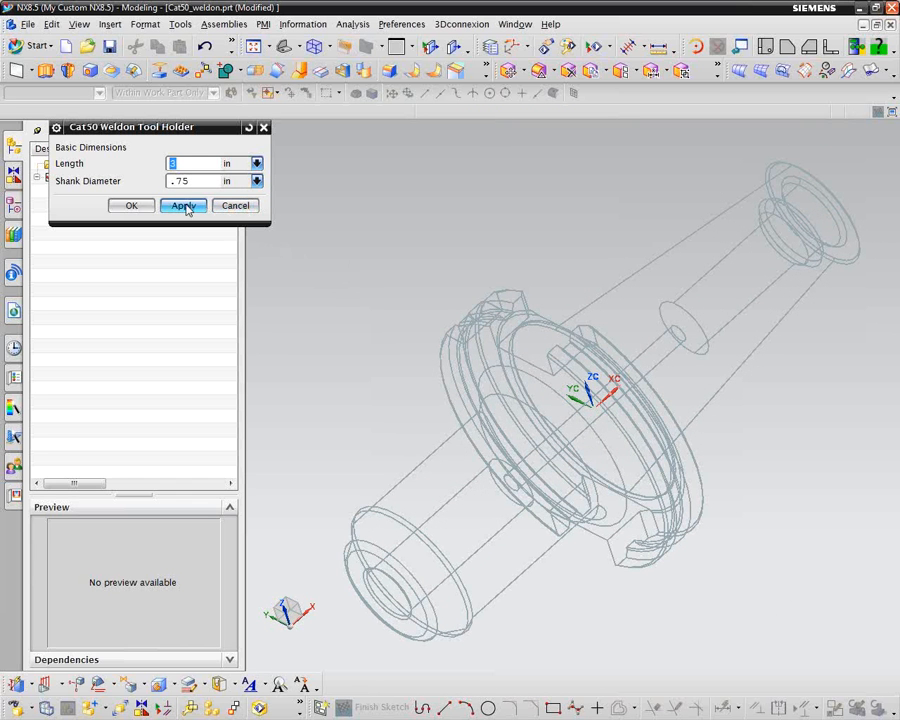
left_click(133, 206)
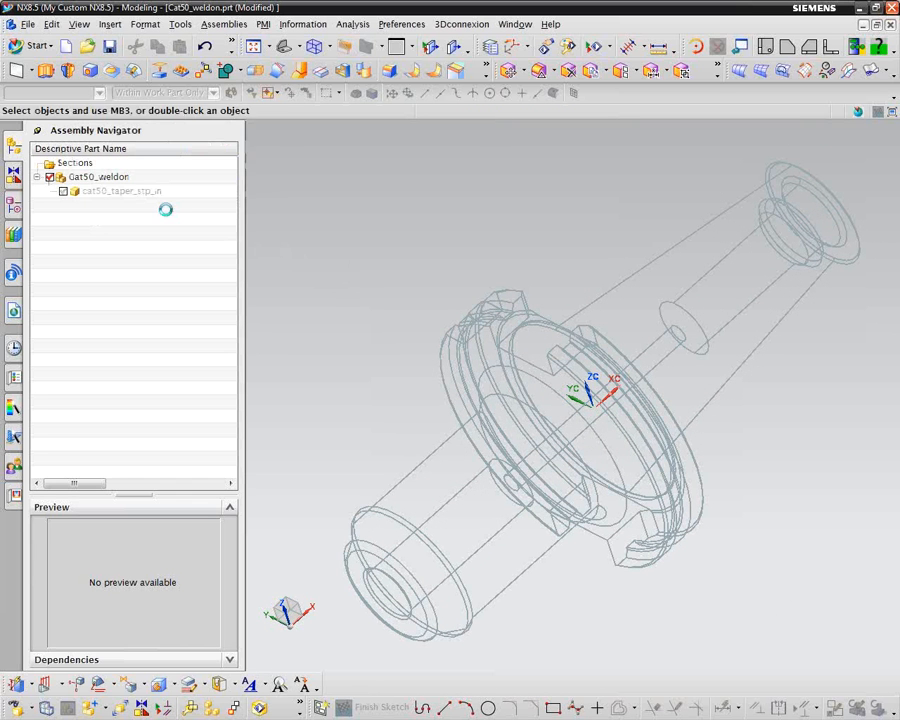
Switch the tool holder's display back to True Shading
right_click(317, 227)
mouse_move(358, 369)
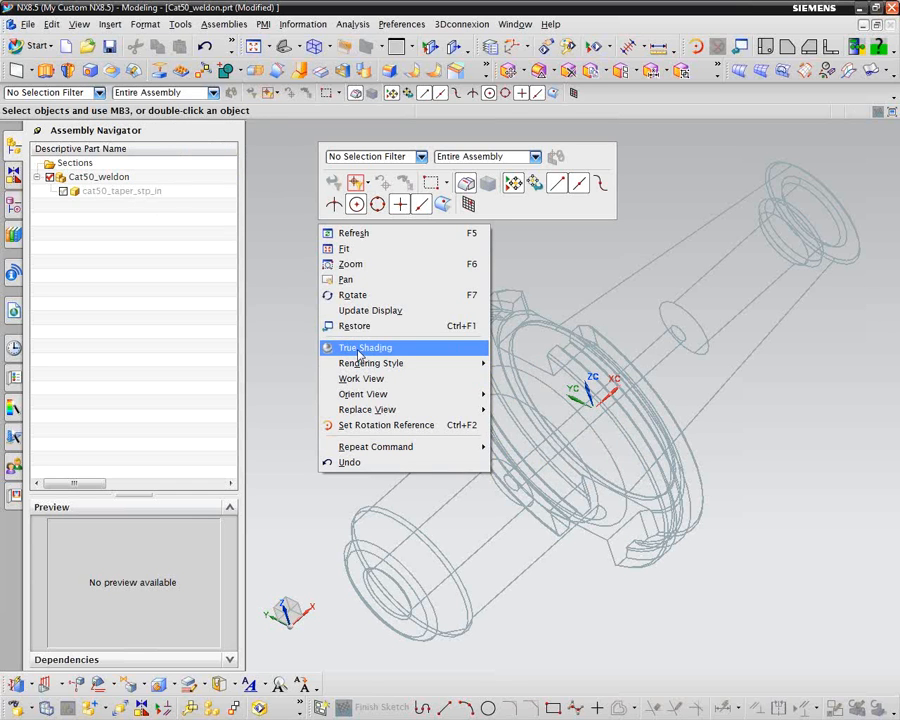
left_click(355, 350)
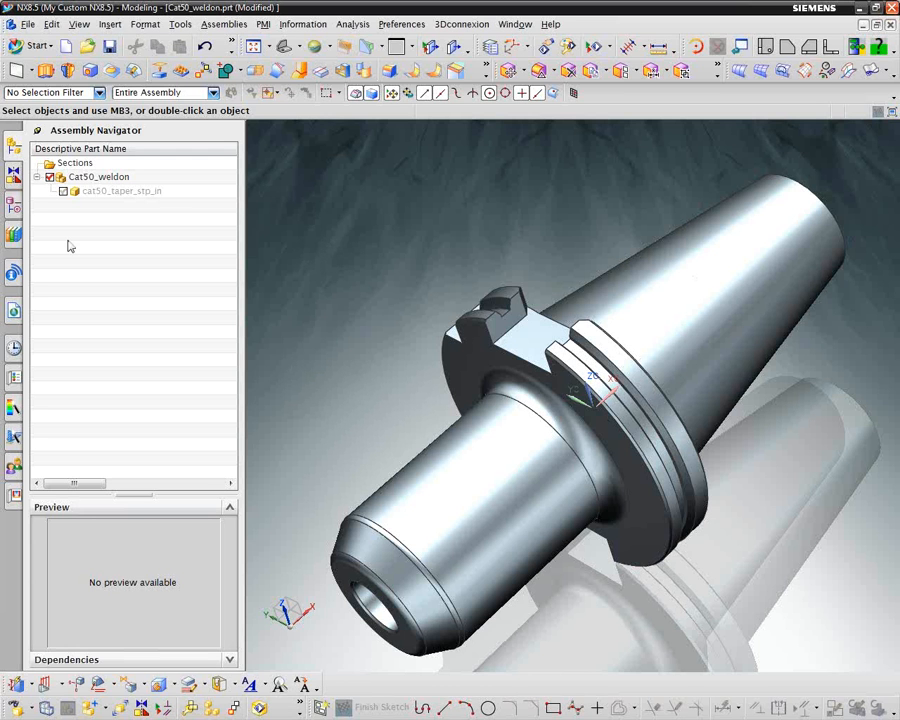
Show the members of the Cat50 folder under PTS in the Reuse Library
left_click(15, 236)
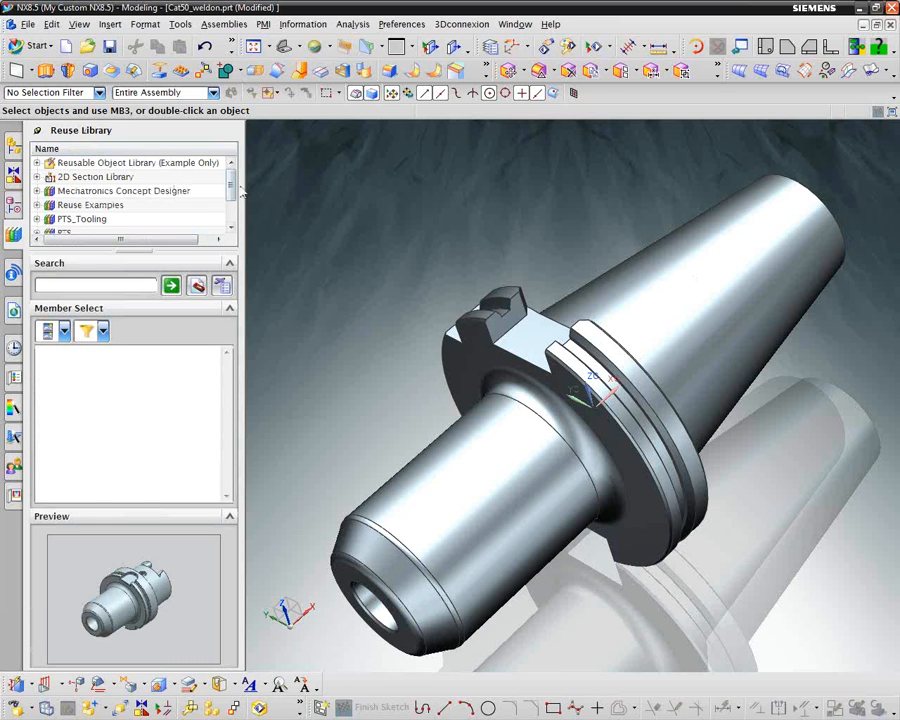
scroll(233, 185, "down", 2)
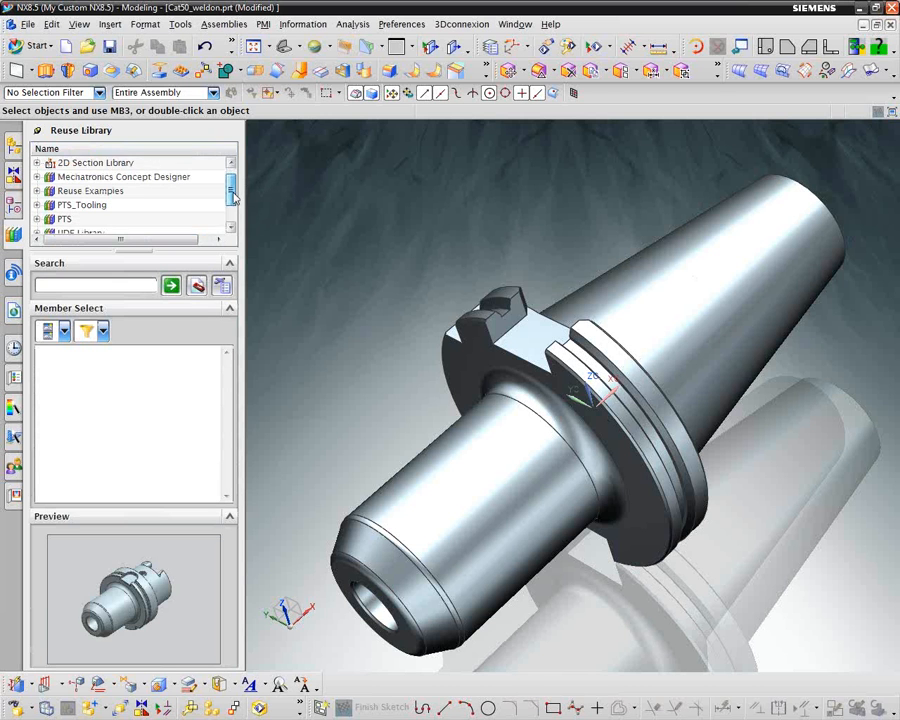
left_click(37, 205)
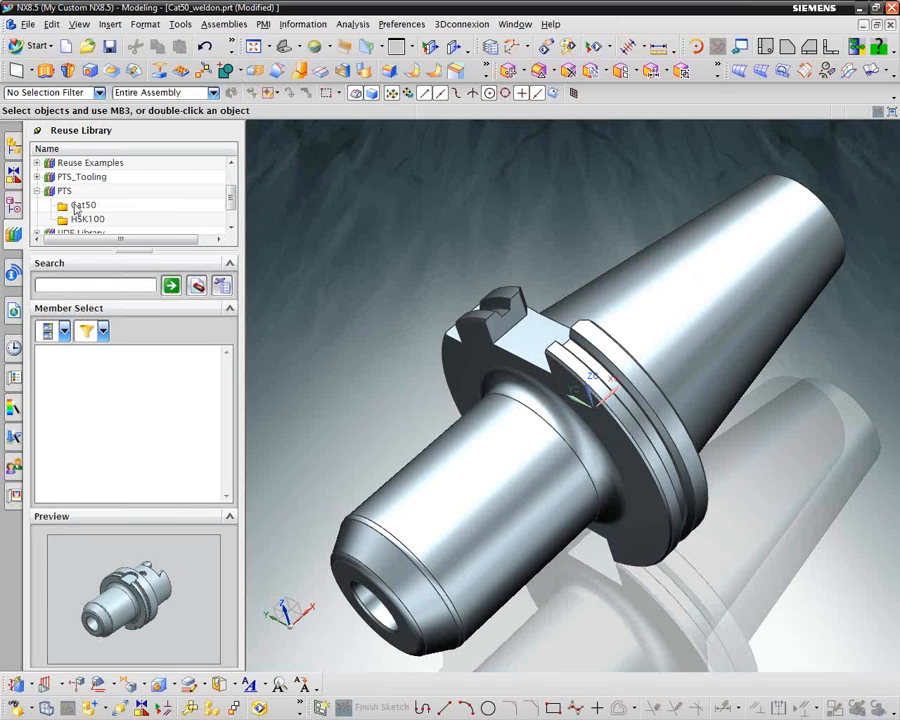
left_click(77, 207)
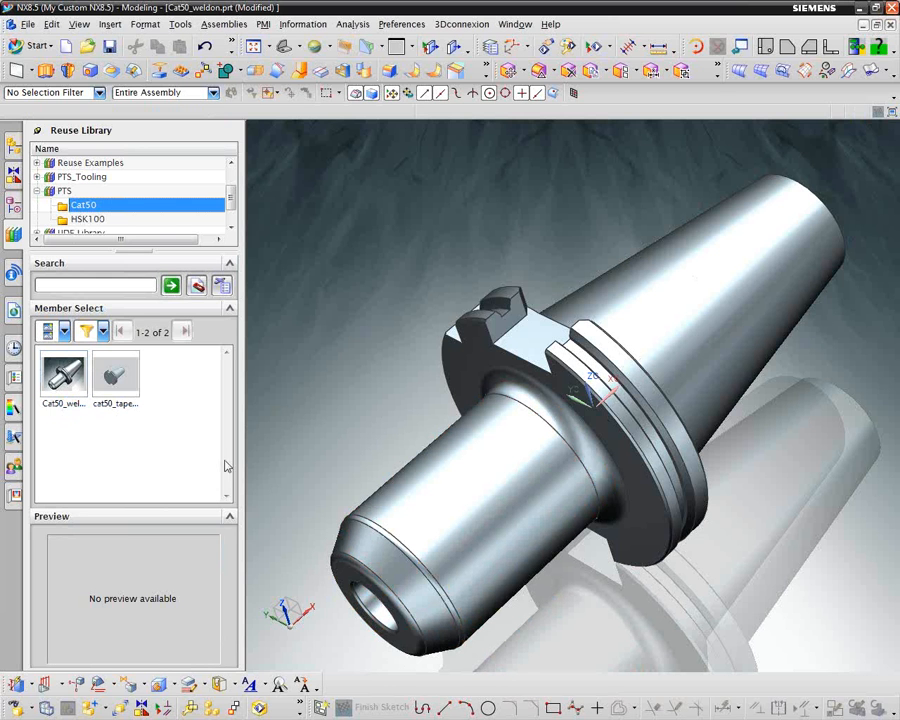
Open Hsk100_weldon from the HSK100 library folder and move its HSK 100 dialog clear of the Reuse Library
left_click(80, 220)
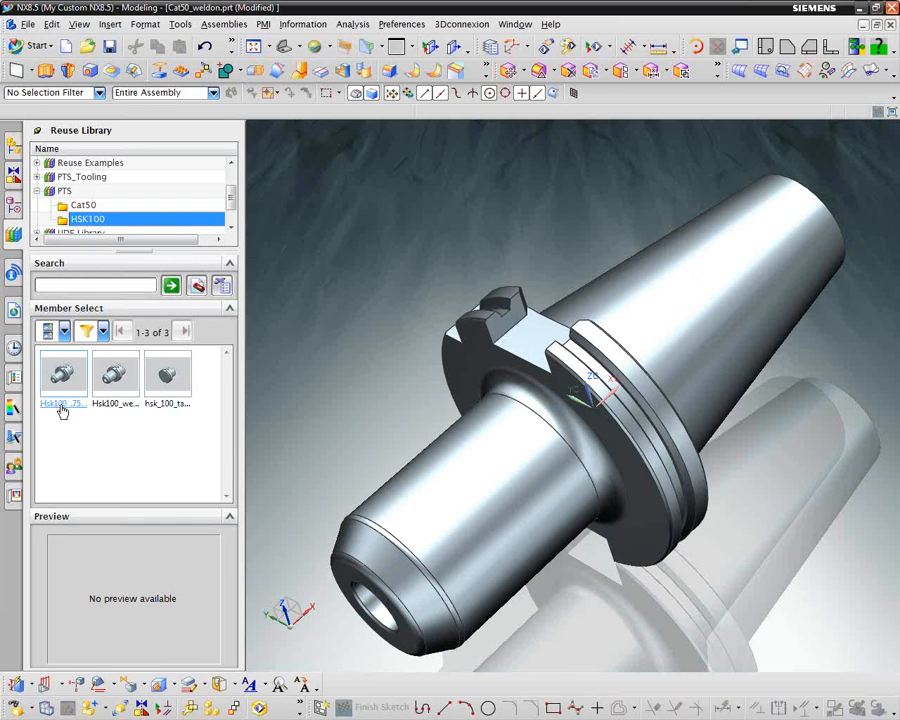
left_click(116, 384)
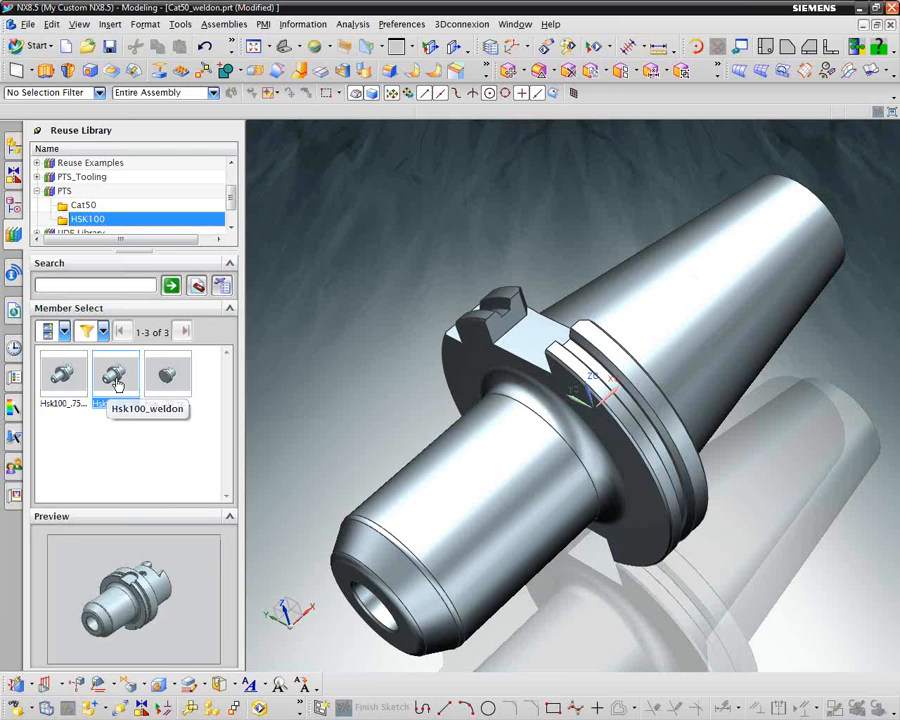
right_click(118, 382)
left_click(149, 388)
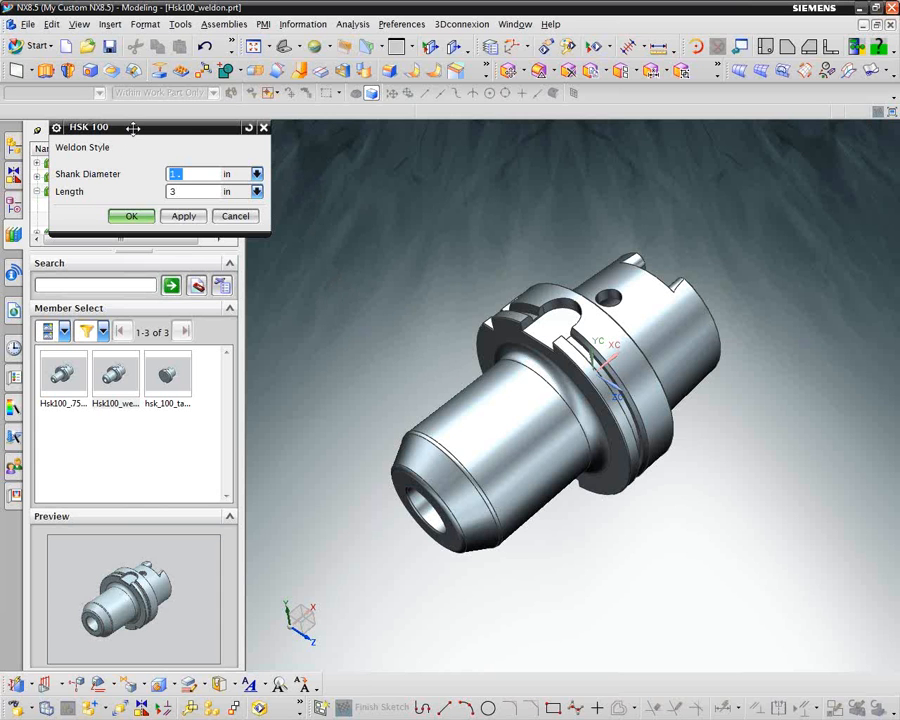
left_click_drag(133, 128, 330, 128)
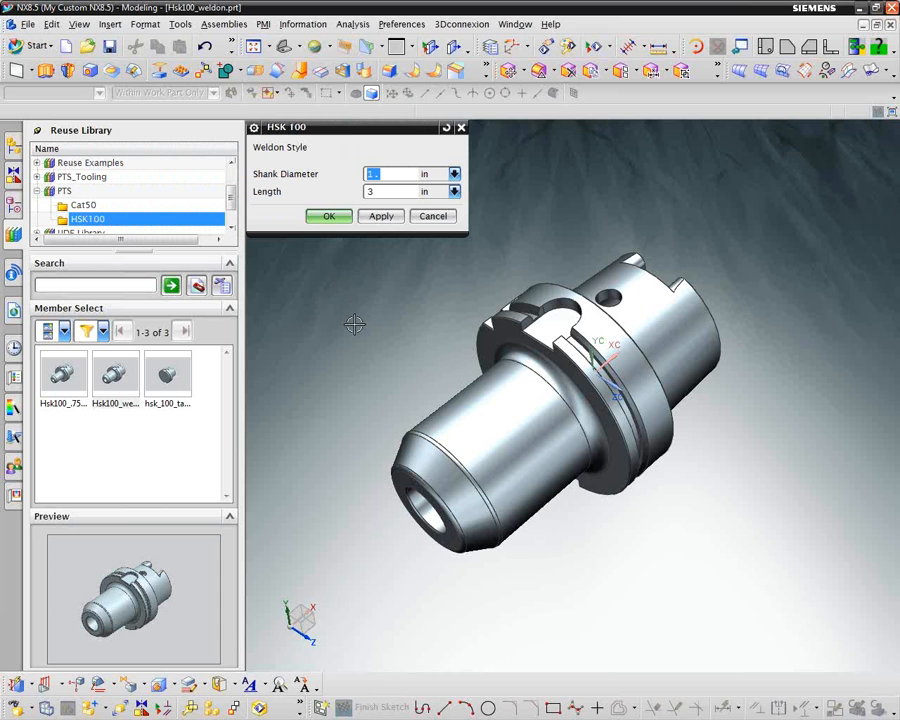